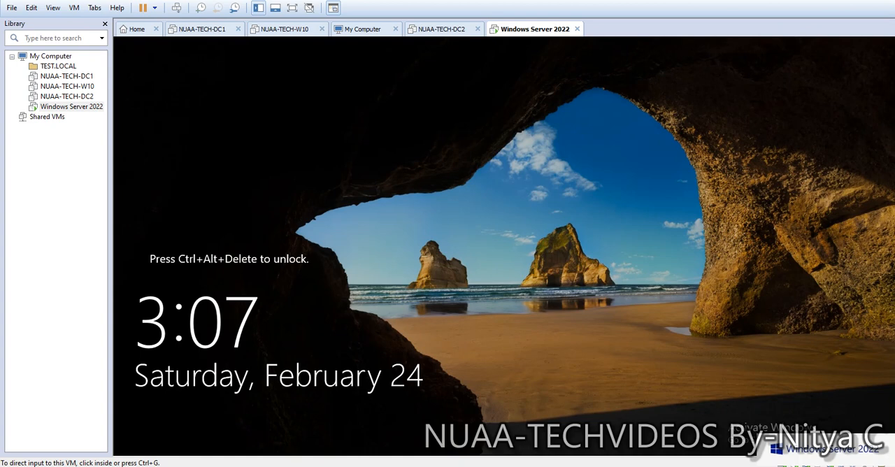
Step: Rename the Windows Server 2022 virtual machine in the library as TEST.LOCAL
{"action": "right_click", "coordinate": [66, 106]}
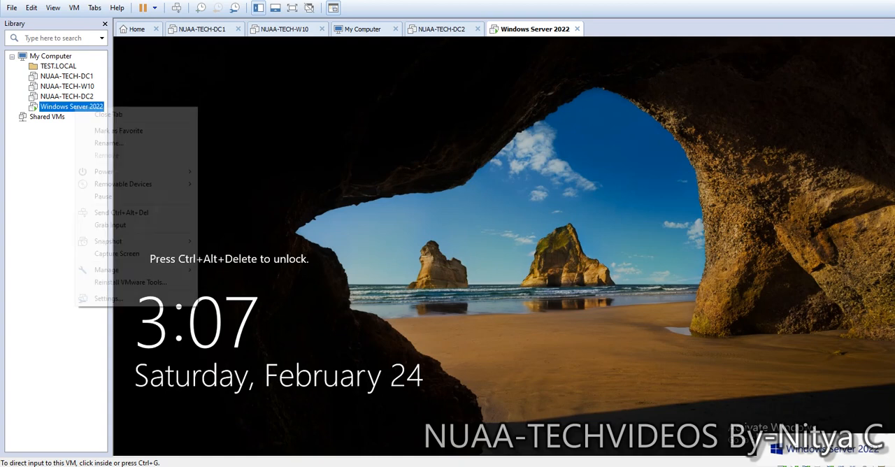
{"action": "left_click", "coordinate": [109, 142]}
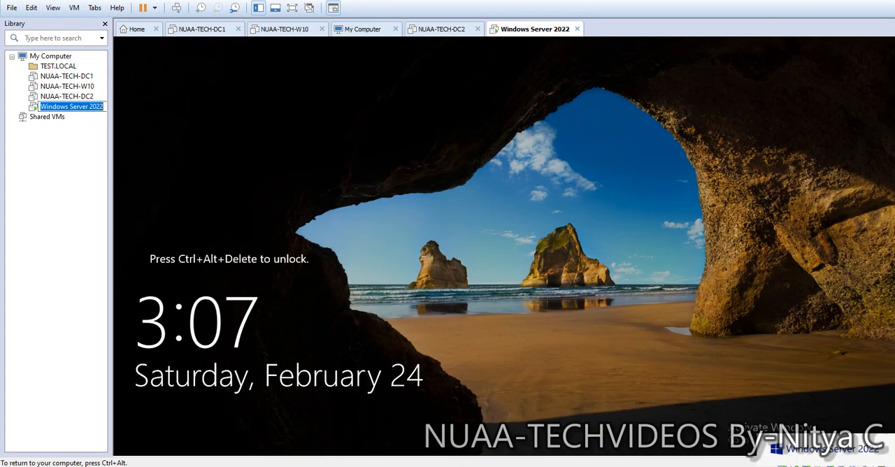
{"action": "key", "text": "ctrl+alt"}
{"action": "left_click", "coordinate": [104, 107]}
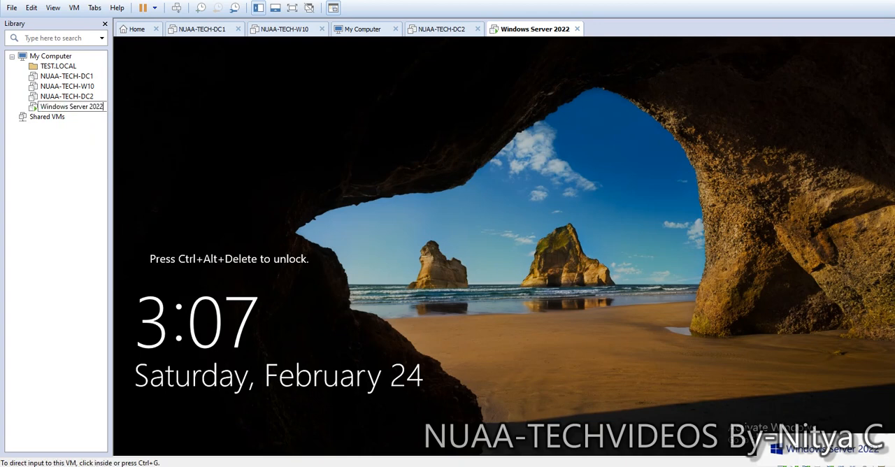
{"action": "key", "text": "BackSpace"}
{"action": "key", "text": "BackSpace"}
{"action": "key", "text": "BackSpace"}
{"action": "key", "text": "BackSpace"}
{"action": "key", "text": "BackSpace"}
{"action": "key", "text": "BackSpace"}
{"action": "key", "text": "BackSpace"}
{"action": "key", "text": "BackSpace"}
{"action": "key", "text": "BackSpace"}
{"action": "key", "text": "BackSpace"}
{"action": "key", "text": "BackSpace"}
{"action": "key", "text": "BackSpace"}
{"action": "key", "text": "BackSpace"}
{"action": "key", "text": "BackSpace"}
{"action": "key", "text": "BackSpace"}
{"action": "key", "text": "BackSpace"}
{"action": "key", "text": "BackSpace"}
{"action": "key", "text": "BackSpace"}
{"action": "key", "text": "BackSpace"}
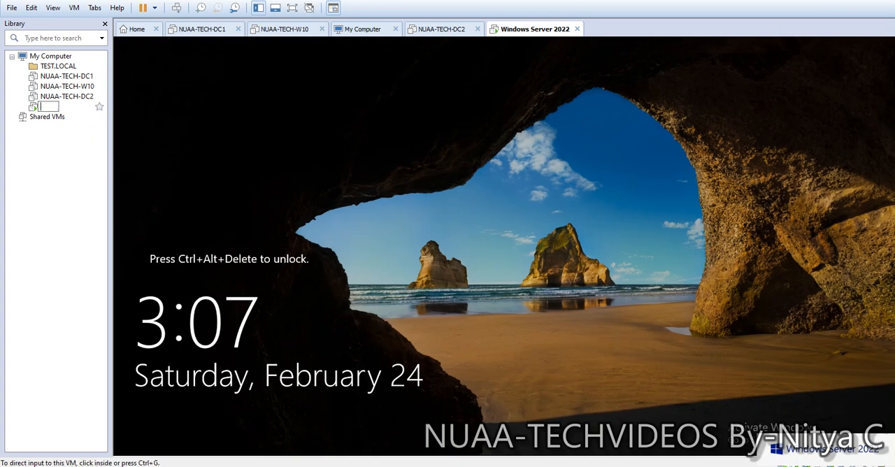
{"action": "type", "text": "te"}
{"action": "key", "text": "BackSpace"}
{"action": "key", "text": "BackSpace"}
{"action": "type", "text": "TE"}
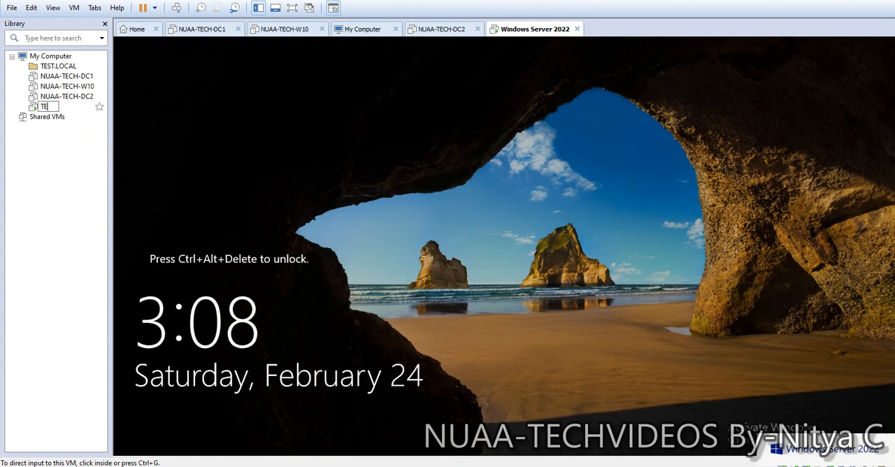
{"action": "type", "text": "ST.LOCAL"}
{"action": "left_click", "coordinate": [392, 209]}
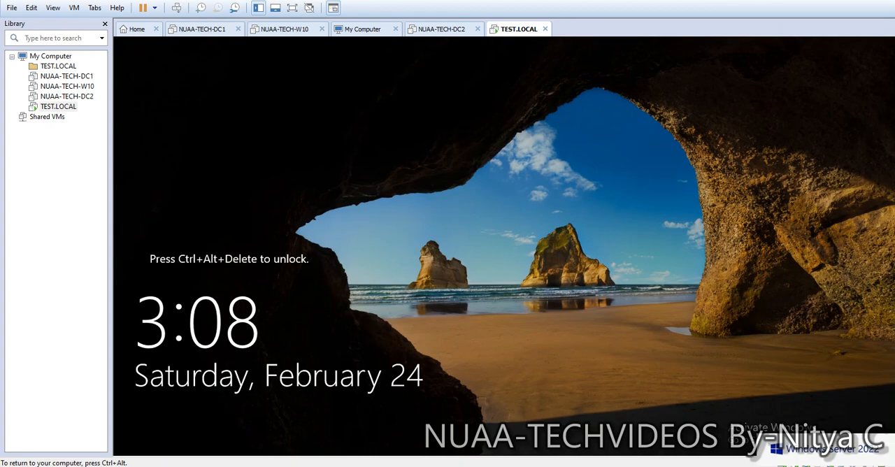
Step: Unlock the virtual machine, sign in to the Administrator account with its password and refresh the desktop
{"action": "left_click", "coordinate": [176, 7]}
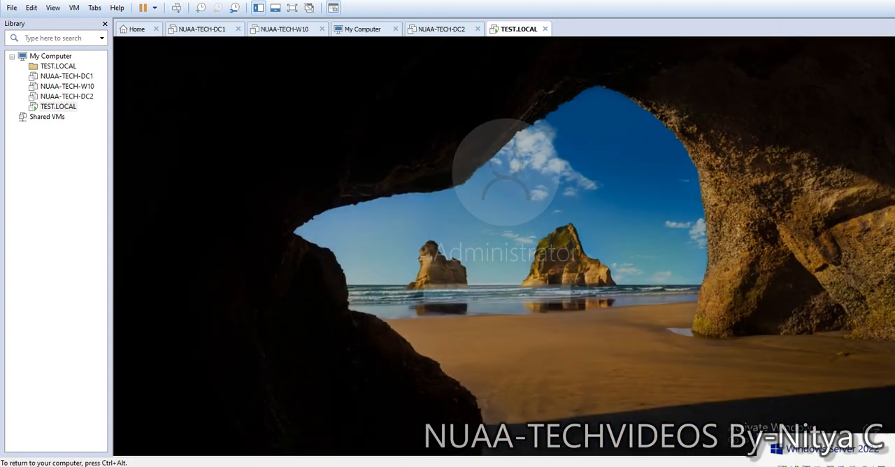
{"action": "type", "text": "•••••••"}
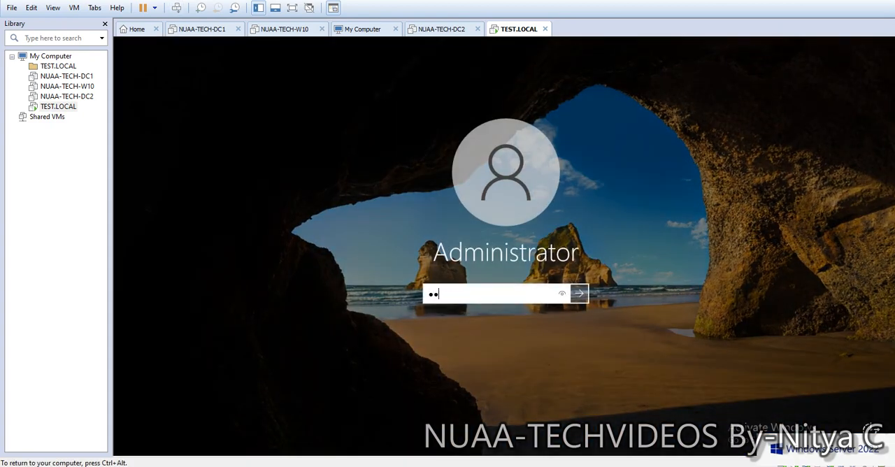
{"action": "type", "text": "•••"}
{"action": "key", "text": "Return"}
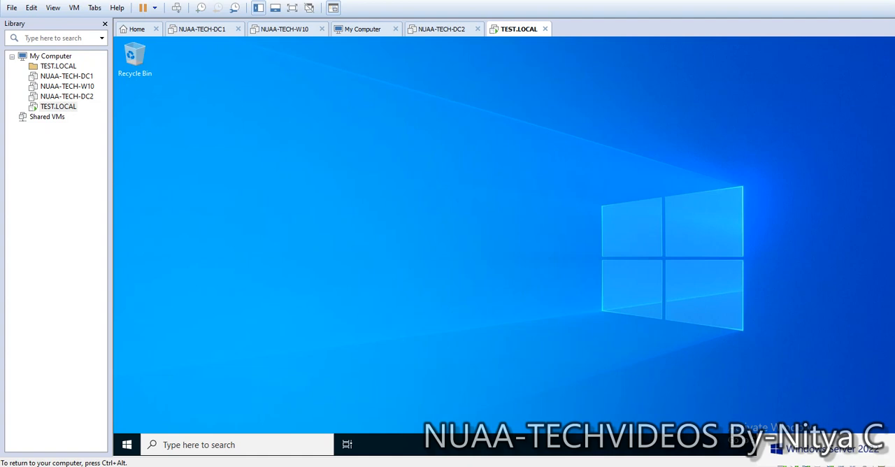
{"action": "right_click", "coordinate": [460, 180]}
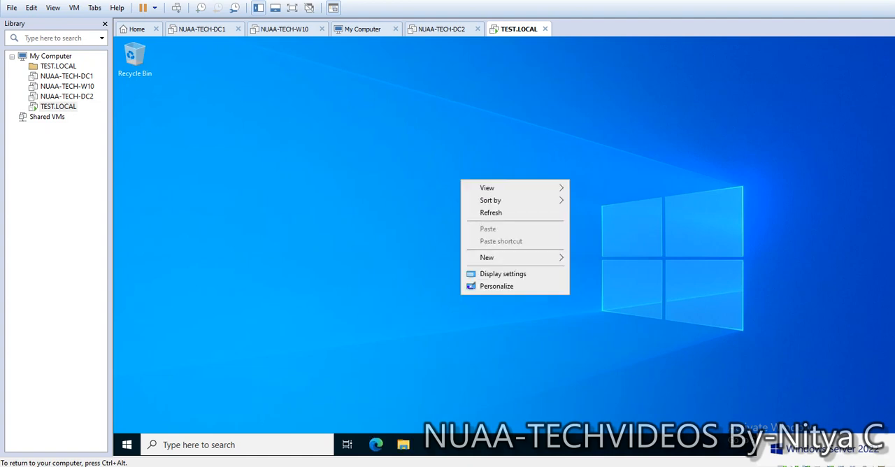
{"action": "left_click", "coordinate": [491, 212]}
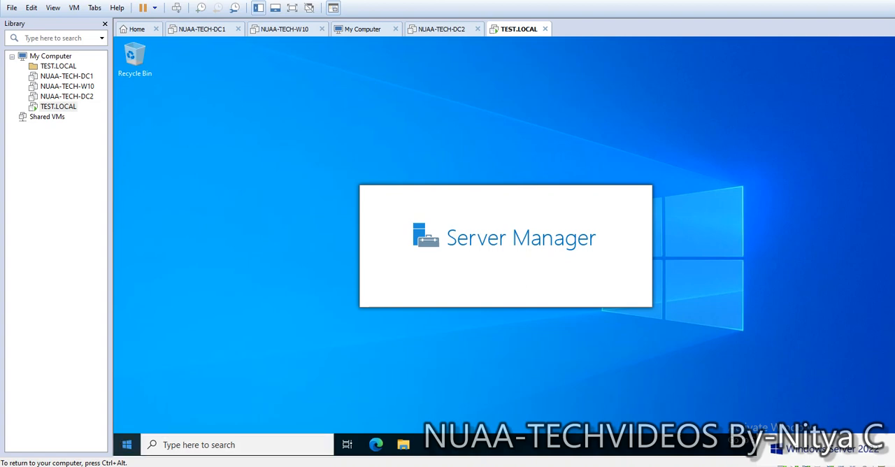
Step: Open Network Connections on the server by running ncpa.cpl
{"action": "right_click", "coordinate": [127, 445]}
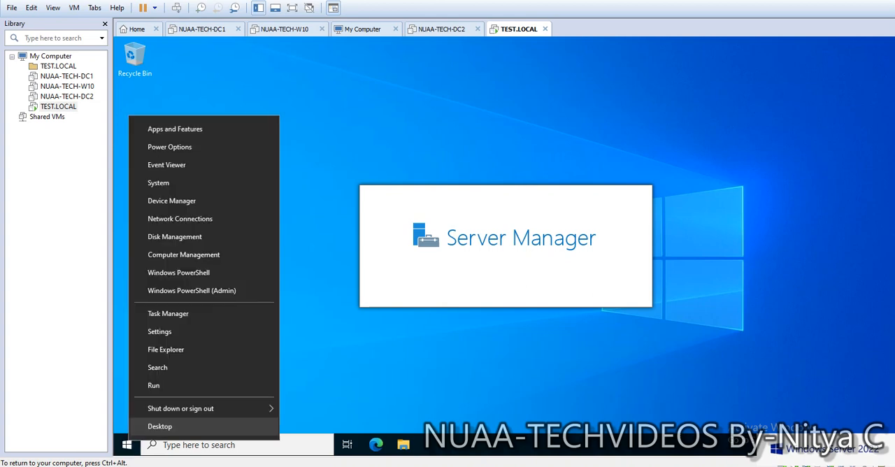
{"action": "left_click", "coordinate": [154, 385]}
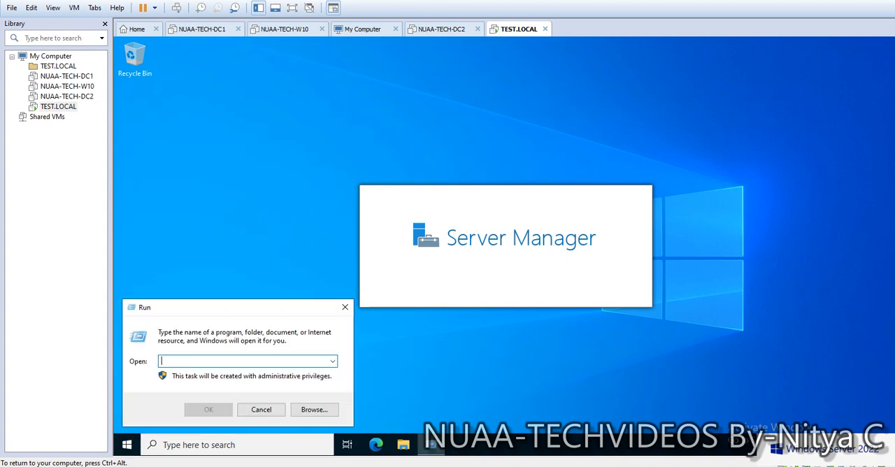
{"action": "type", "text": "ncp"}
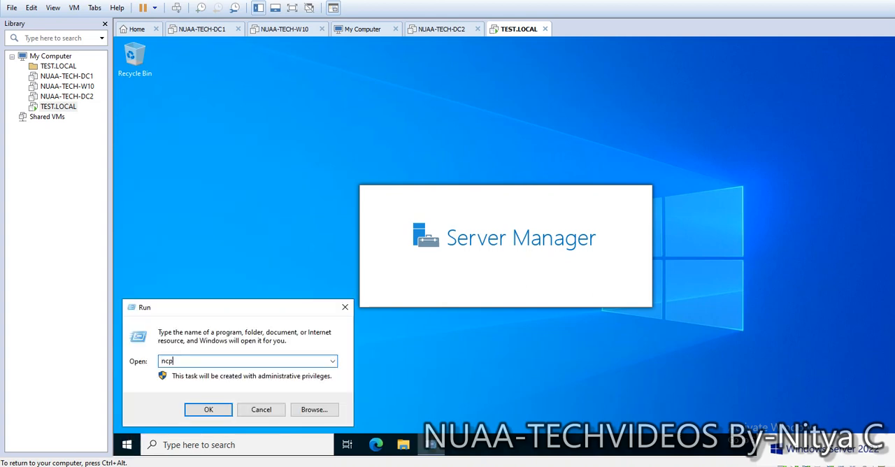
{"action": "type", "text": "a.cpl"}
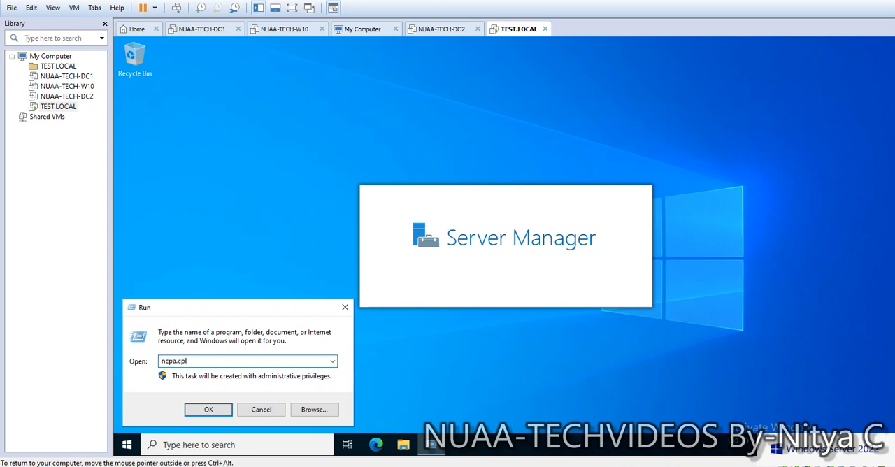
{"action": "key", "text": "Return"}
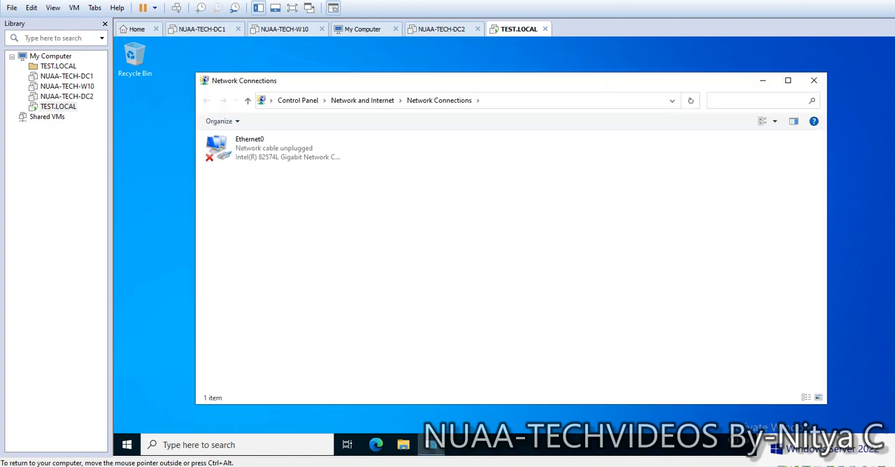
Step: Assign Ethernet0 the static IPv4 address 192.168.1.10 with subnet mask 255.255.255.0 and apply the adapter properties
{"action": "right_click", "coordinate": [242, 145]}
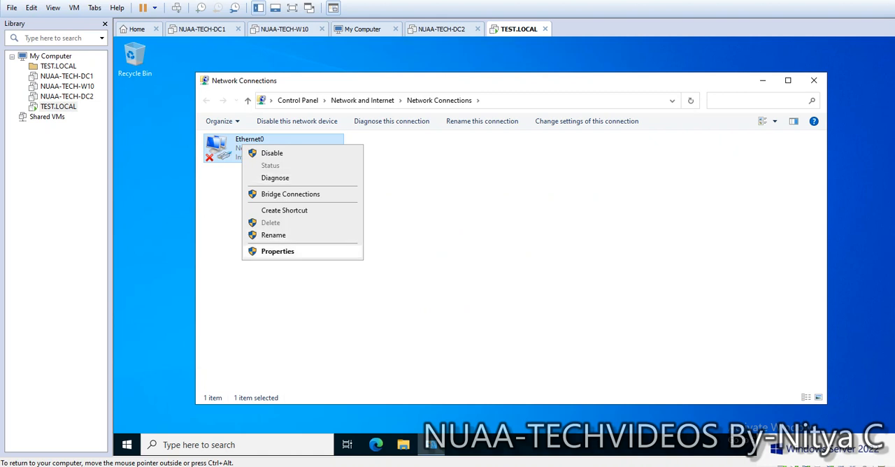
{"action": "left_click", "coordinate": [277, 251]}
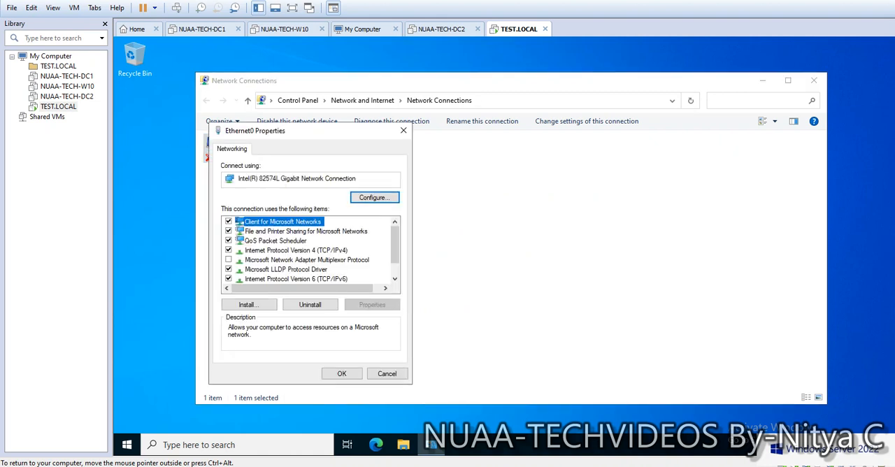
{"action": "double_click", "coordinate": [296, 250]}
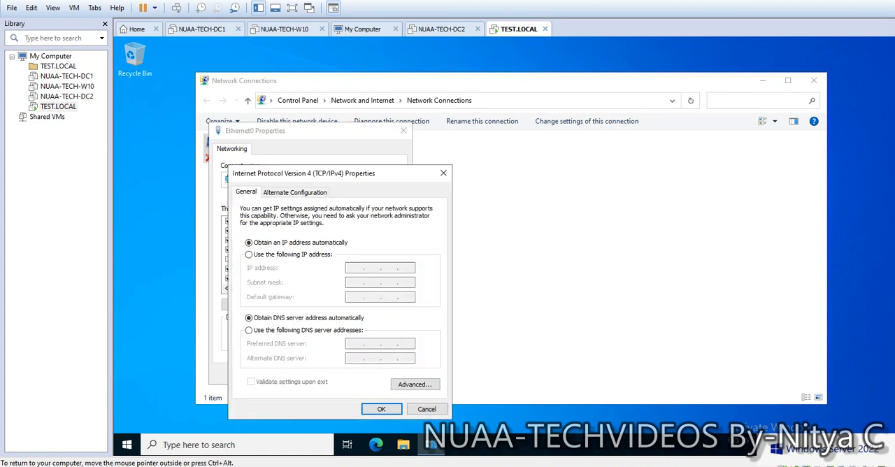
{"action": "left_click", "coordinate": [285, 254]}
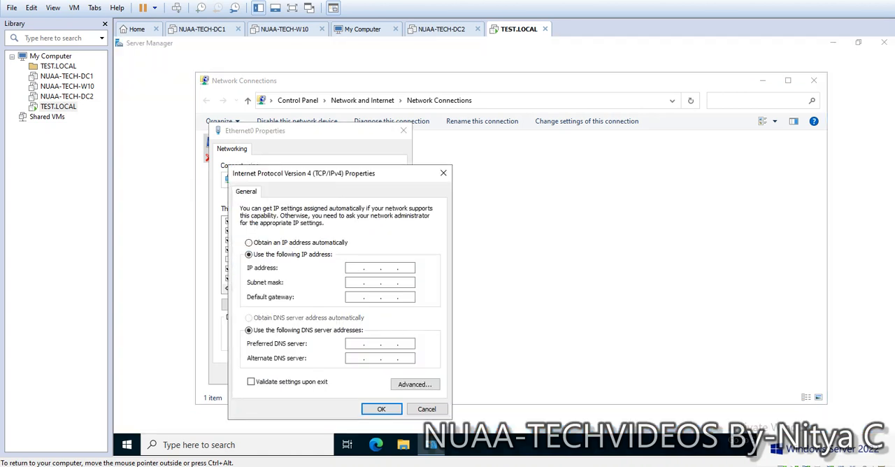
{"action": "type", "text": "192 . "}
{"action": "type", "text": "16"}
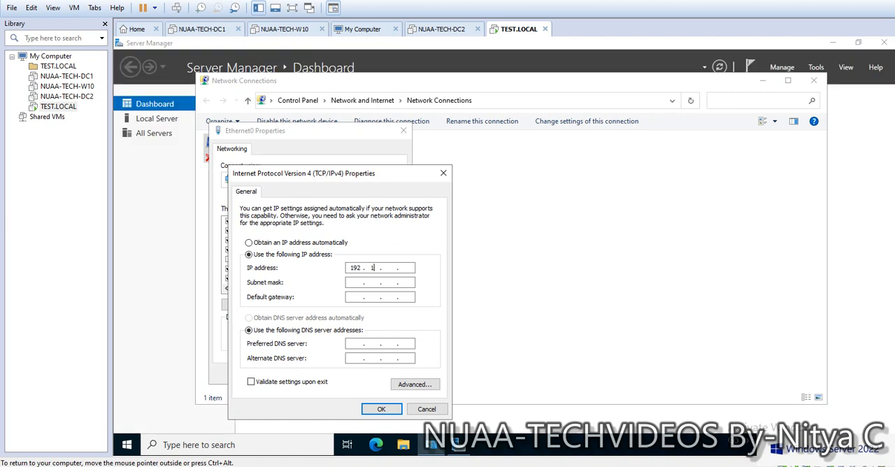
{"action": "type", "text": "8 . "}
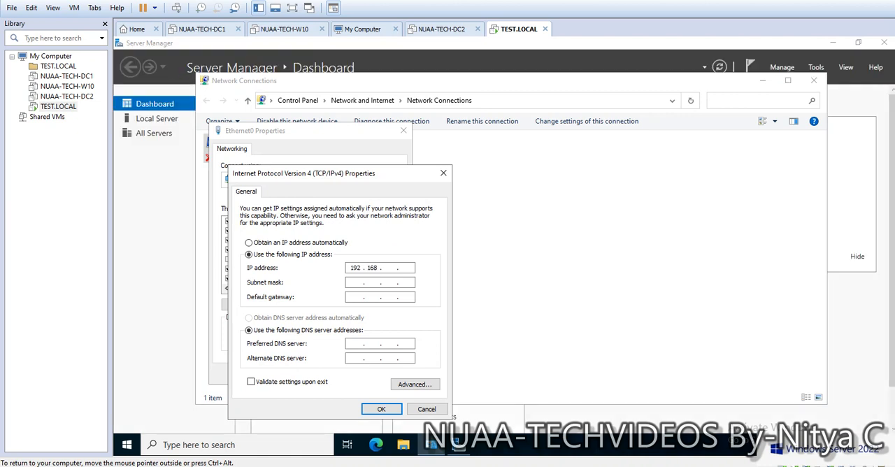
{"action": "type", "text": "1 . 10"}
{"action": "key", "text": "Tab"}
{"action": "key", "text": "Tab"}
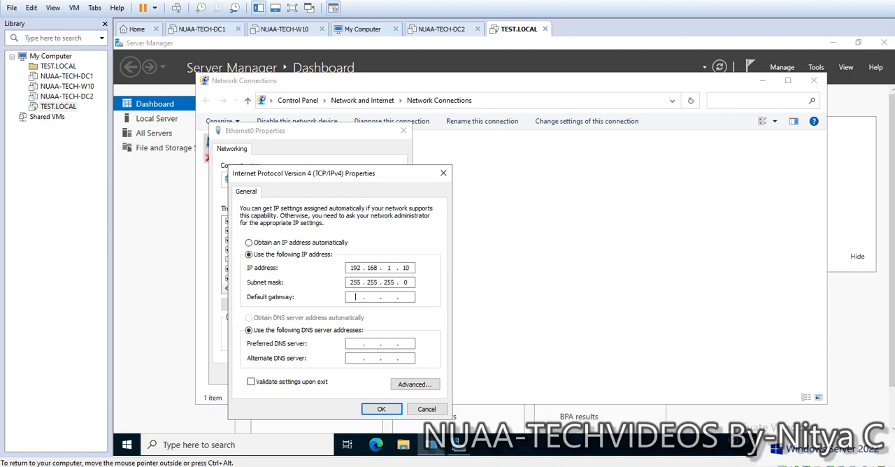
{"action": "left_click", "coordinate": [381, 409]}
{"action": "left_click", "coordinate": [342, 373]}
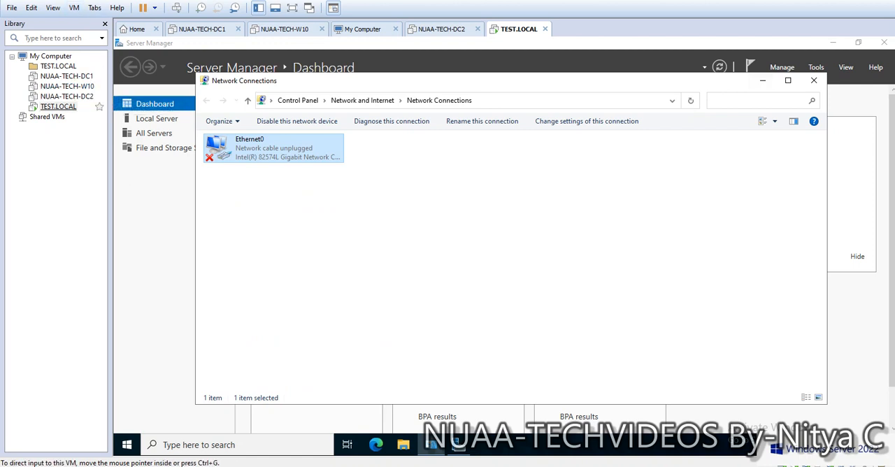
Step: Switch the virtual machine's network adapter to the custom network VMnet1 (Host-only) and close Network Connections
{"action": "left_click", "coordinate": [74, 8]}
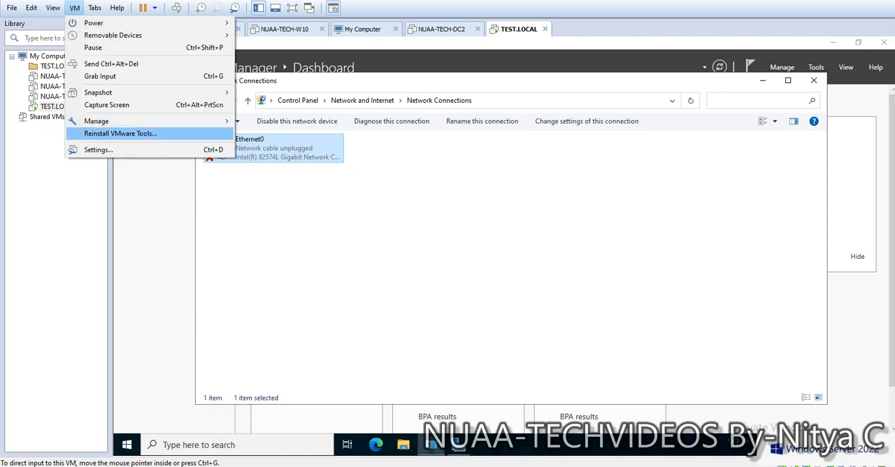
{"action": "left_click", "coordinate": [98, 150]}
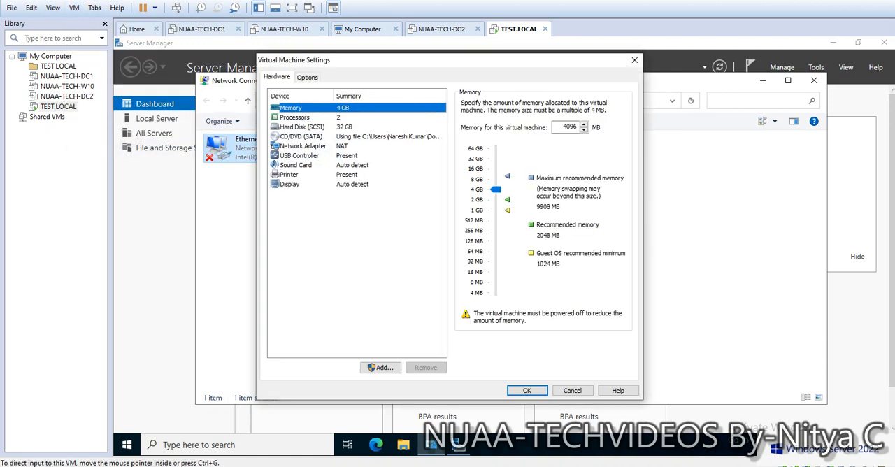
{"action": "left_click", "coordinate": [302, 146]}
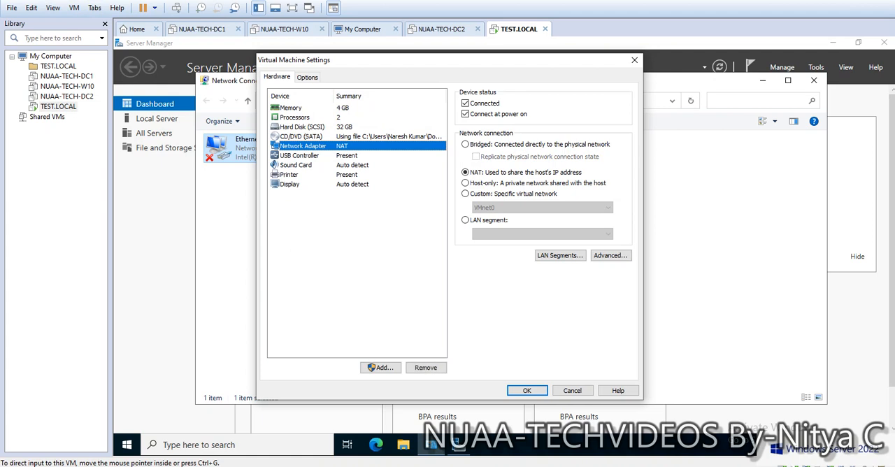
{"action": "left_click", "coordinate": [513, 194]}
{"action": "left_click", "coordinate": [541, 207]}
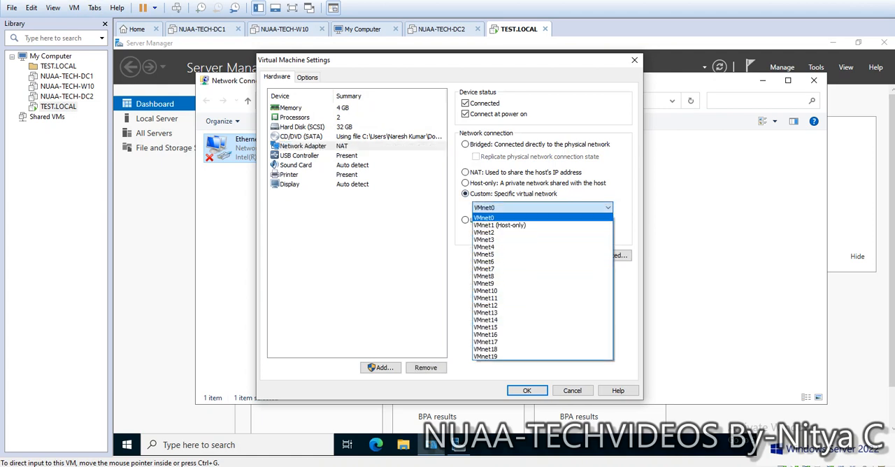
{"action": "left_click", "coordinate": [499, 225]}
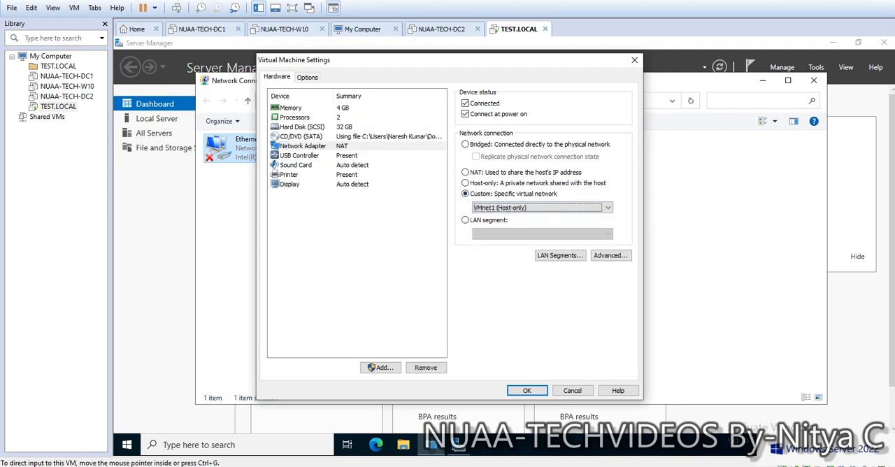
{"action": "left_click", "coordinate": [526, 390]}
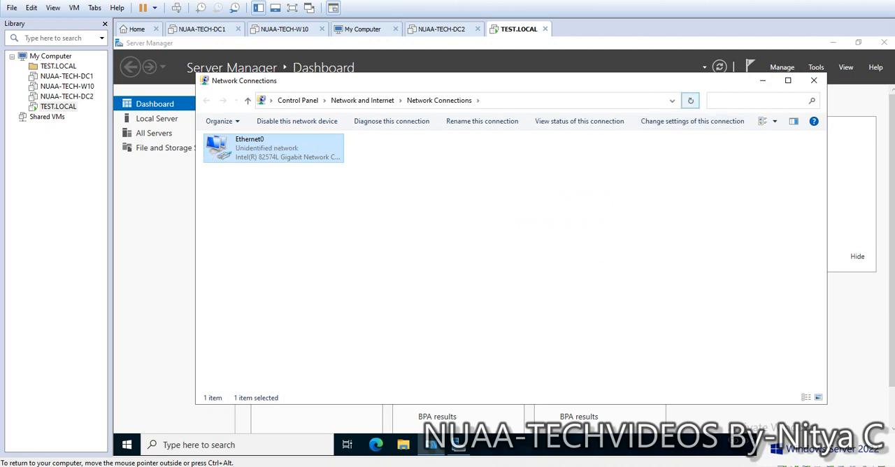
{"action": "left_click", "coordinate": [813, 80]}
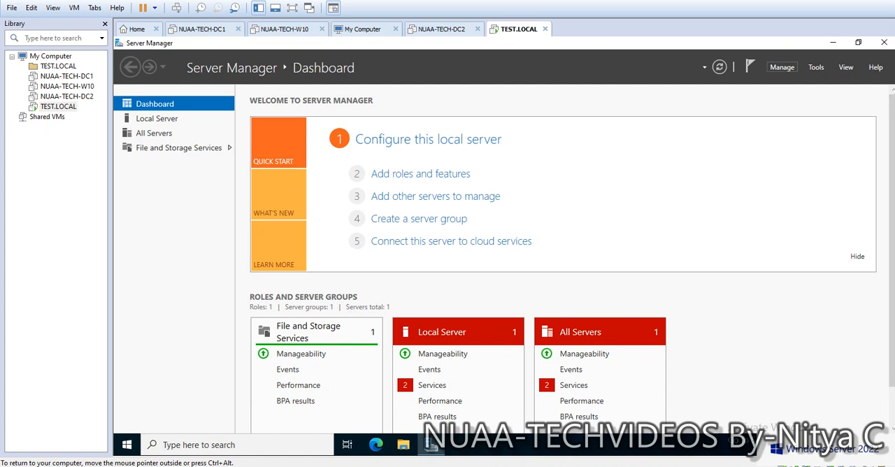
Step: Start adding roles and features with a role-based or feature-based installation, targeting the local server from the server pool
{"action": "left_click", "coordinate": [782, 67]}
{"action": "left_click", "coordinate": [820, 82]}
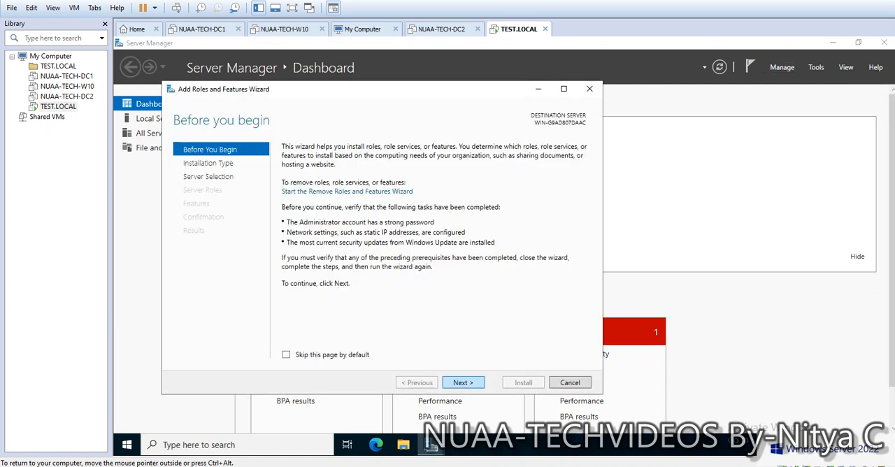
{"action": "left_click", "coordinate": [468, 383]}
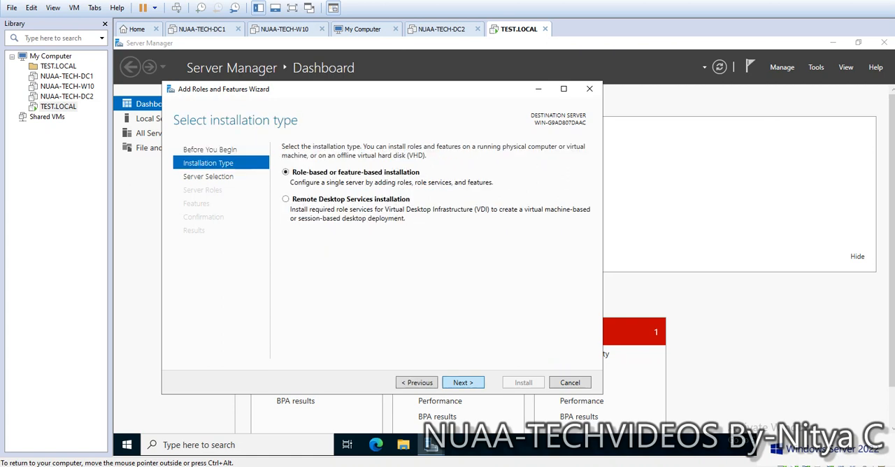
{"action": "left_click", "coordinate": [462, 382]}
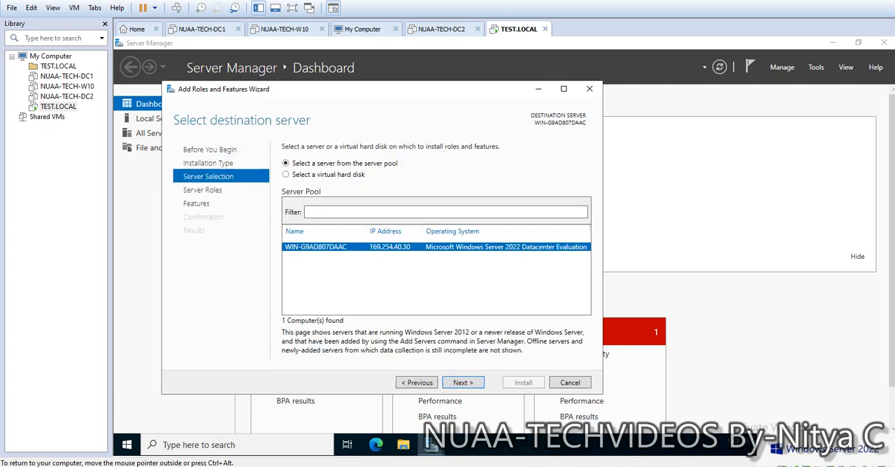
{"action": "left_click", "coordinate": [417, 382]}
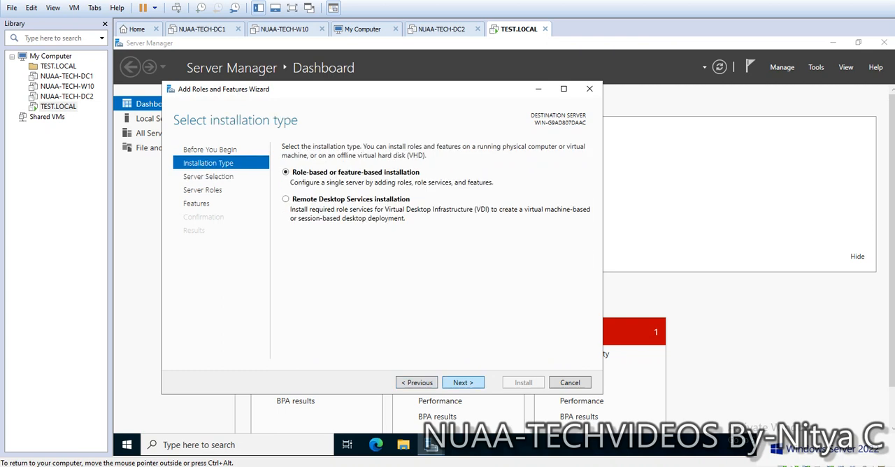
{"action": "left_click", "coordinate": [463, 382]}
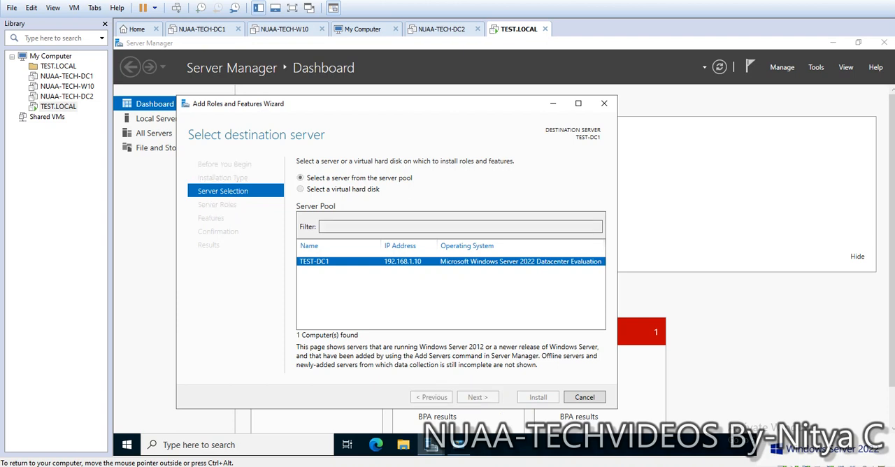
{"action": "left_click", "coordinate": [478, 397]}
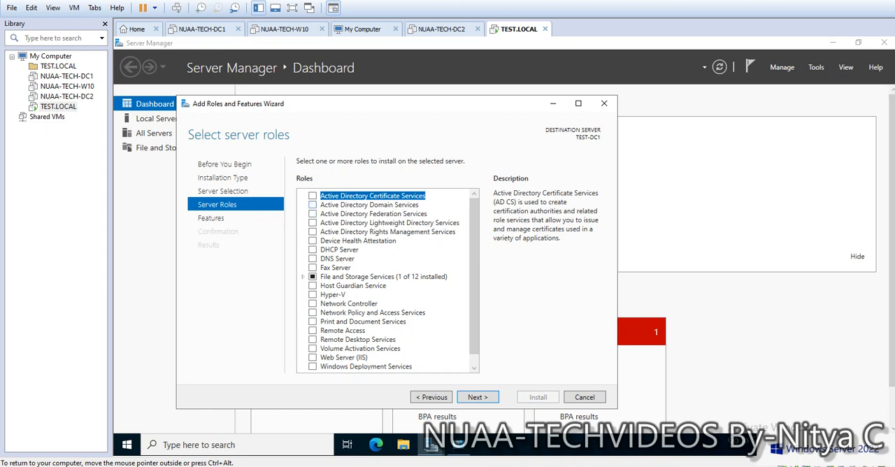
Step: Select the Active Directory Domain Services and DNS Server roles, including their required features and management tools
{"action": "left_click", "coordinate": [313, 205]}
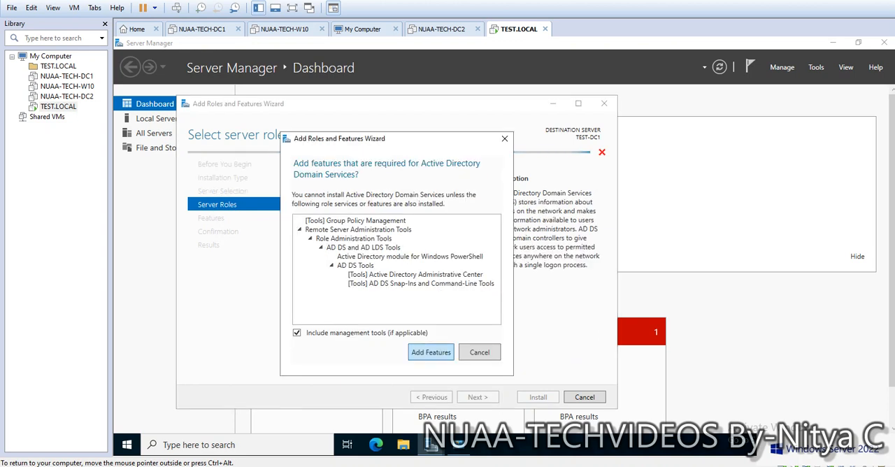
{"action": "key", "text": "Return"}
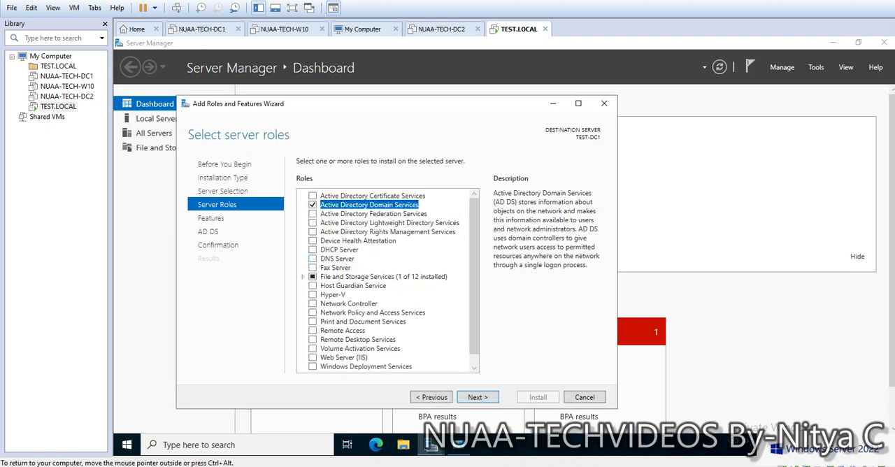
{"action": "left_click", "coordinate": [313, 258]}
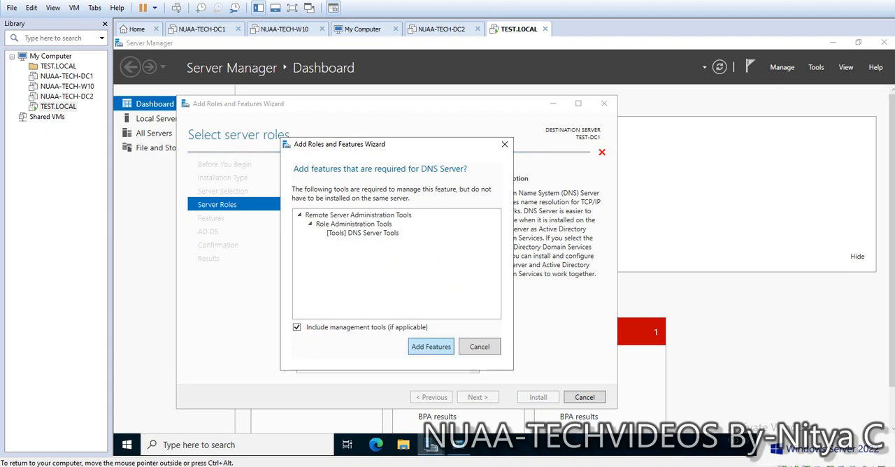
{"action": "left_click", "coordinate": [430, 346]}
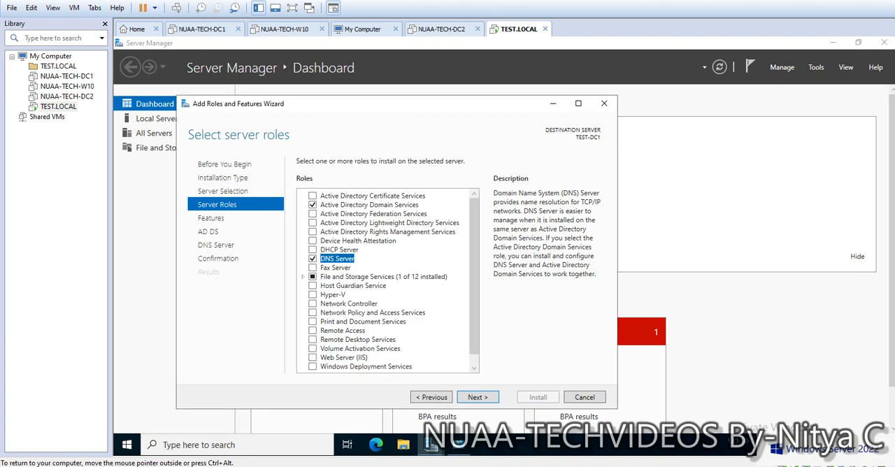
{"action": "left_click", "coordinate": [477, 397]}
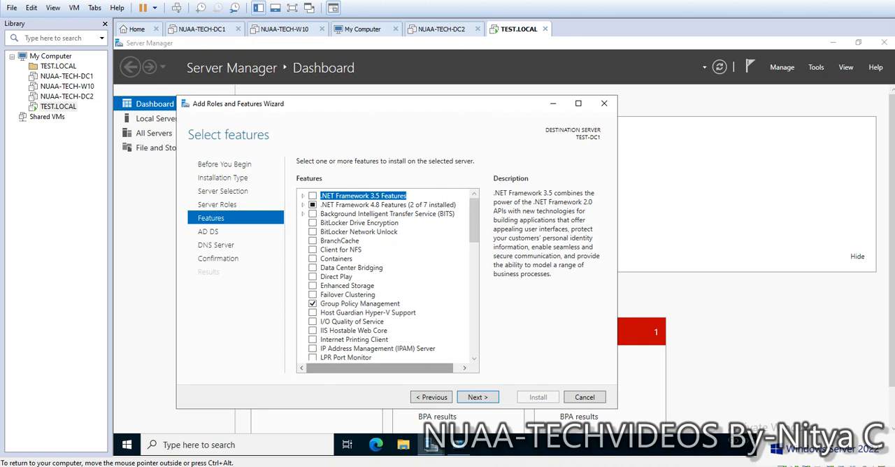
Step: View the server's folders and drives under This PC in File Explorer, and close the window
{"action": "left_click", "coordinate": [404, 444]}
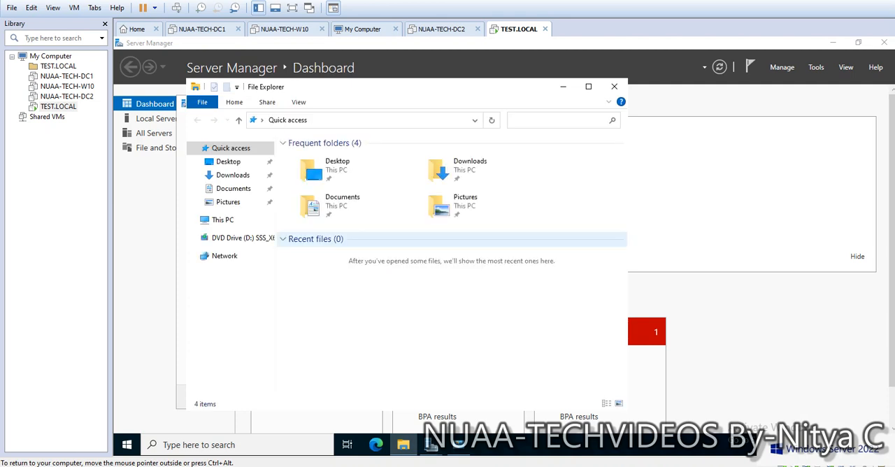
{"action": "left_click", "coordinate": [222, 219]}
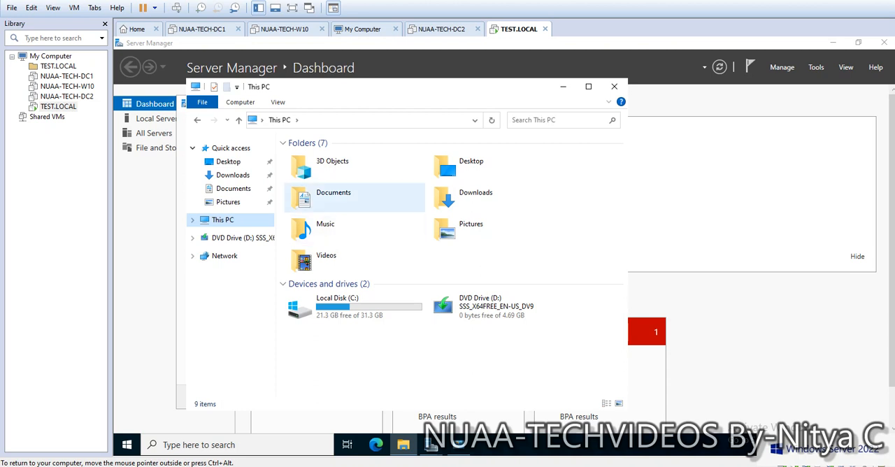
{"action": "left_click", "coordinate": [614, 86]}
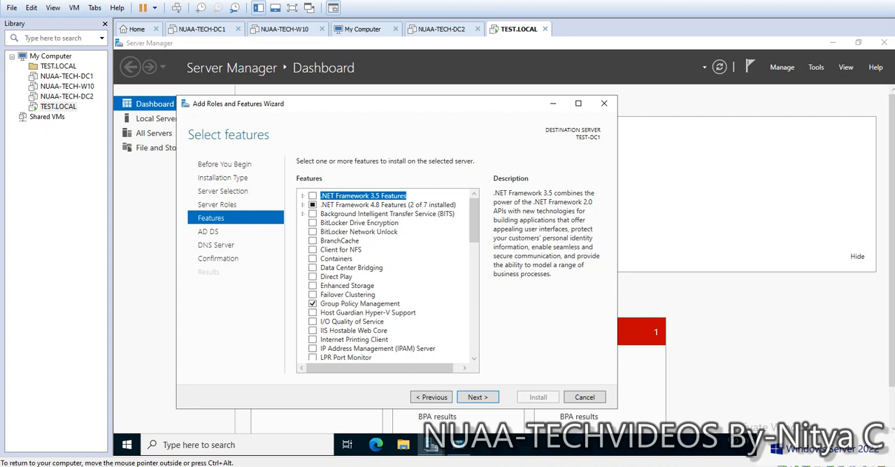
Step: Look through the feature list, keep the default features and proceed past the AD DS and DNS Server information to the confirmation
{"action": "left_click_drag", "start_coordinate": [419, 103], "coordinate": [511, 62]}
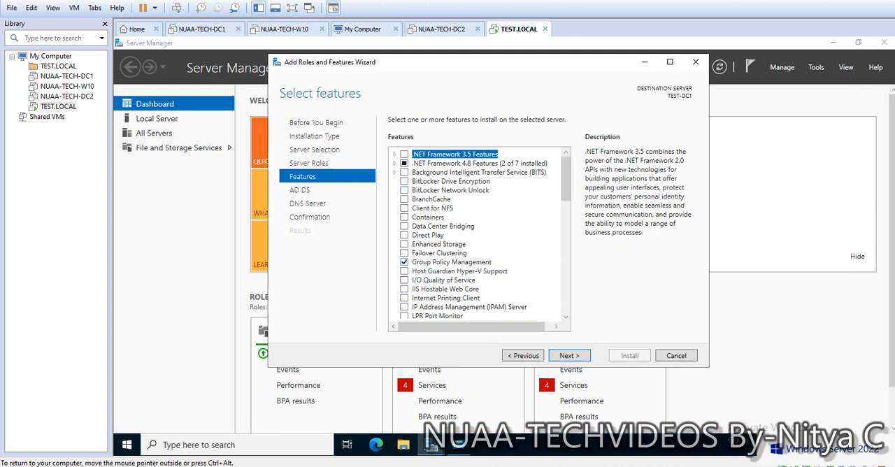
{"action": "scroll", "coordinate": [478, 235], "scroll_direction": "down", "scroll_amount": 15}
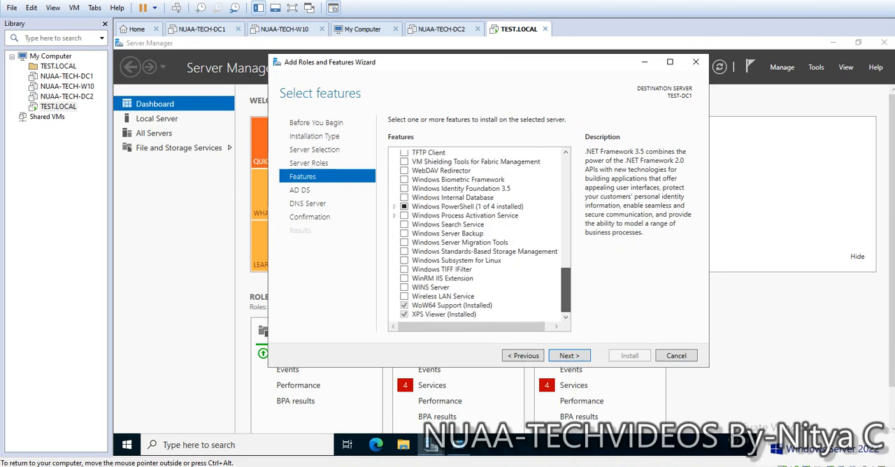
{"action": "scroll", "coordinate": [479, 234], "scroll_direction": "up", "scroll_amount": 15}
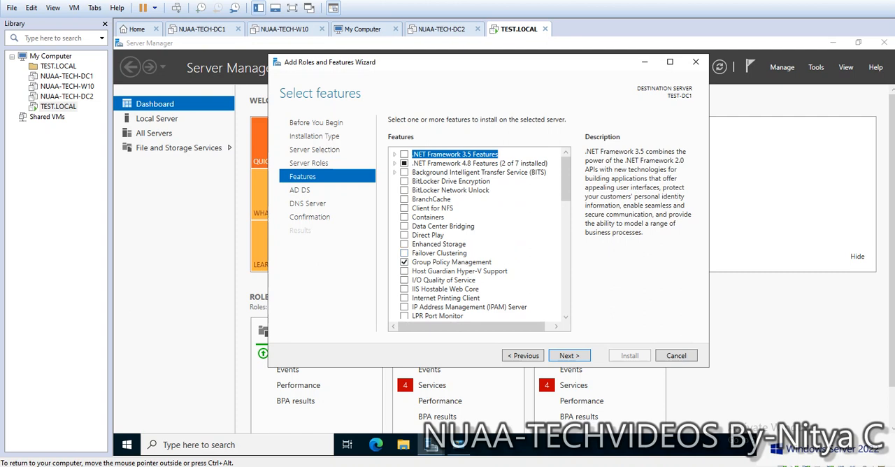
{"action": "left_click", "coordinate": [568, 355]}
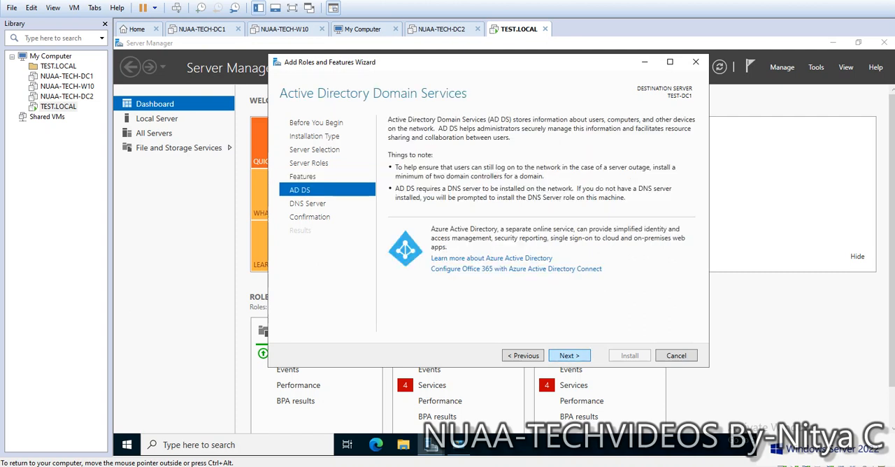
{"action": "left_click", "coordinate": [568, 355]}
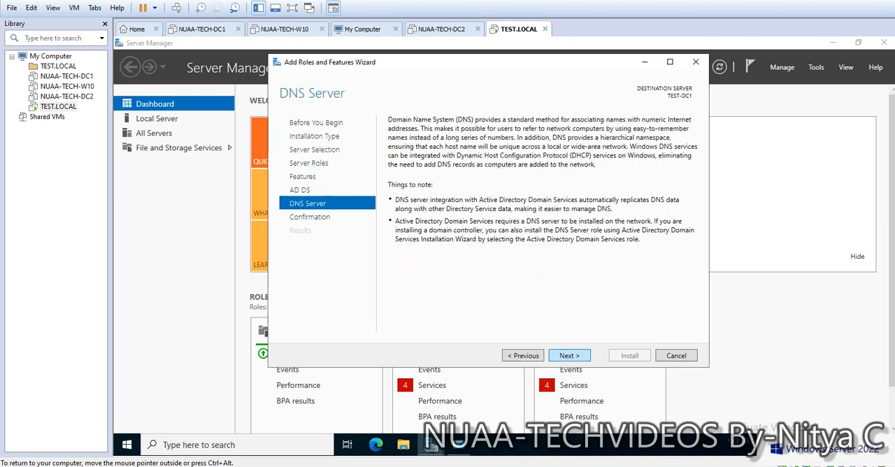
{"action": "left_click", "coordinate": [568, 355]}
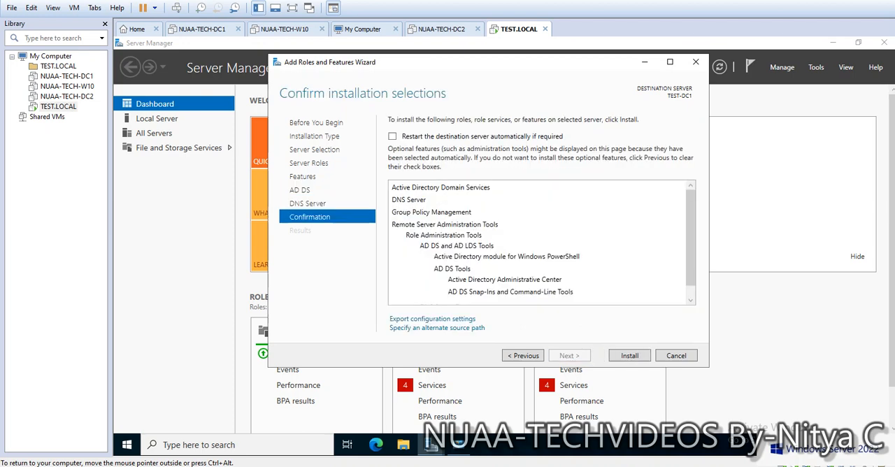
Step: Allow the destination server to restart automatically if required and install the selected roles
{"action": "left_click", "coordinate": [392, 136]}
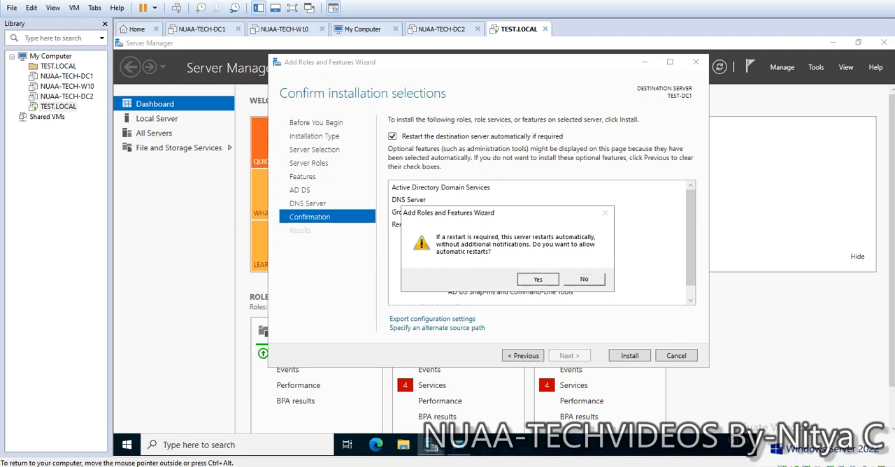
{"action": "left_click", "coordinate": [537, 279]}
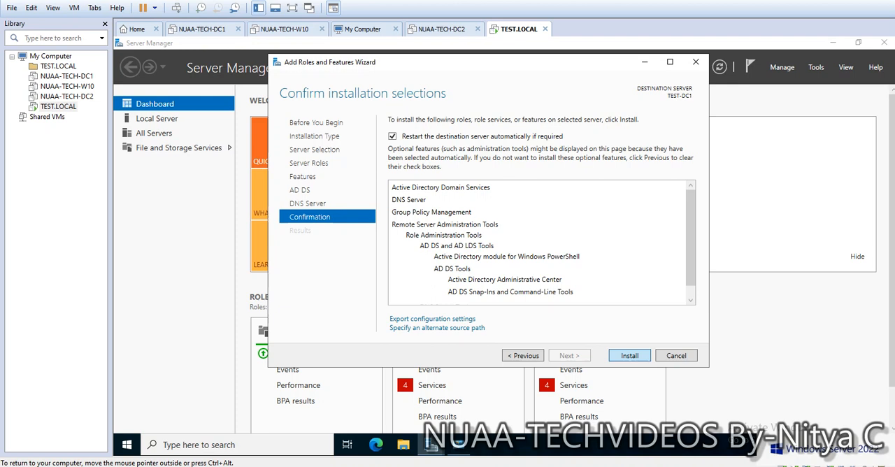
{"action": "left_click", "coordinate": [629, 355]}
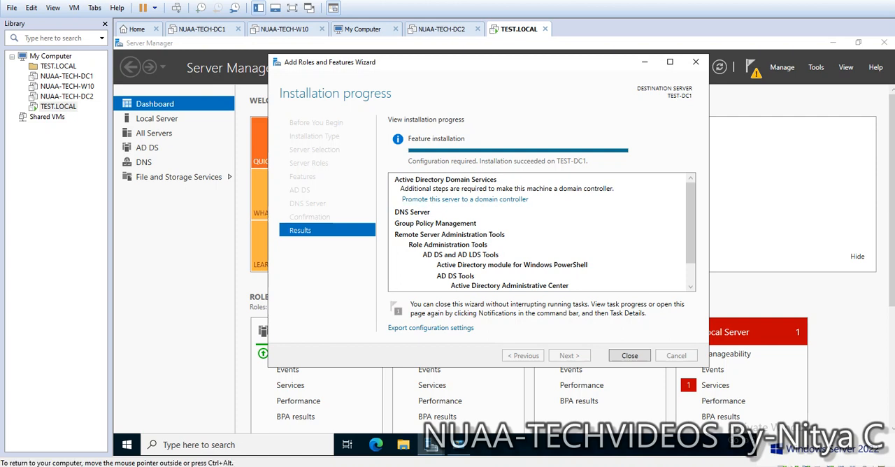
Step: Start promoting the server to a domain controller in a new forest with the root domain name TEST.LOCAL
{"action": "left_click", "coordinate": [465, 199]}
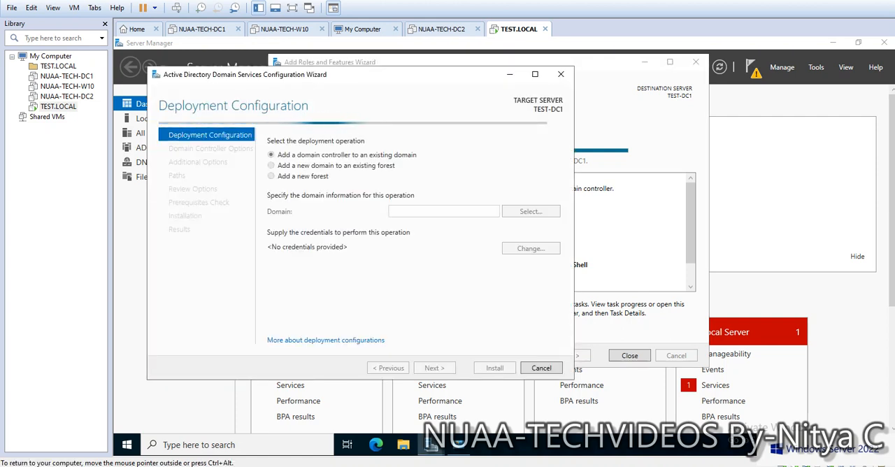
{"action": "left_click_drag", "start_coordinate": [396, 76], "coordinate": [495, 77]}
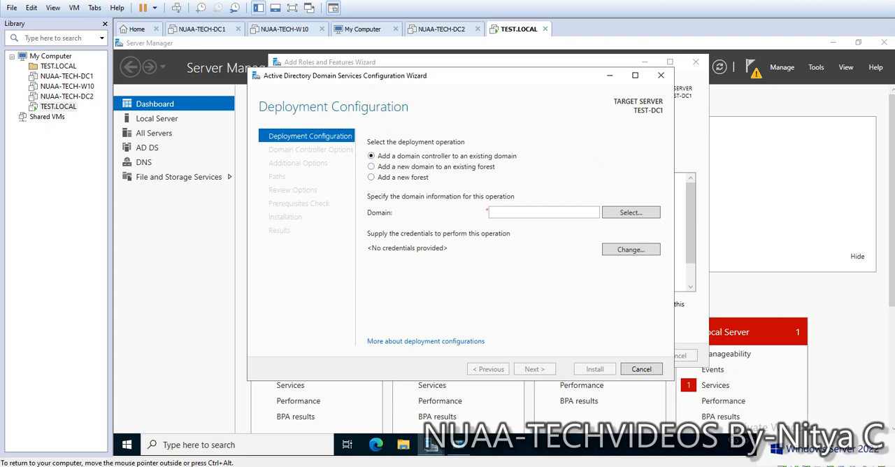
{"action": "left_click", "coordinate": [372, 167]}
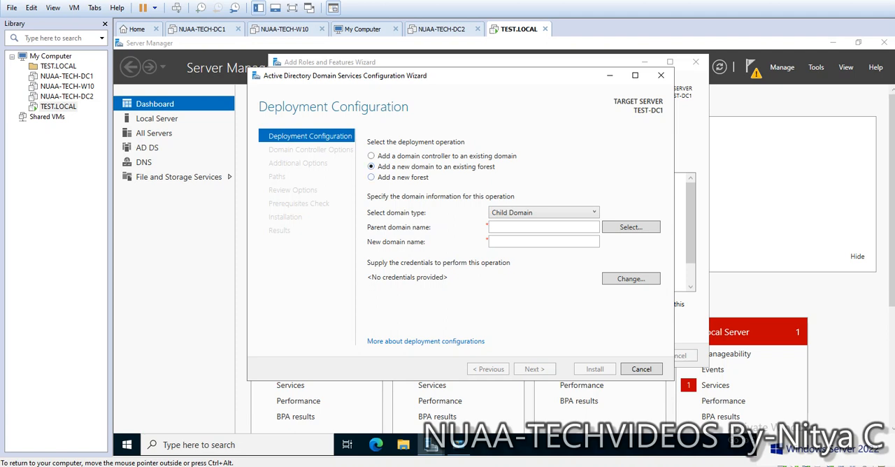
{"action": "left_click", "coordinate": [371, 178]}
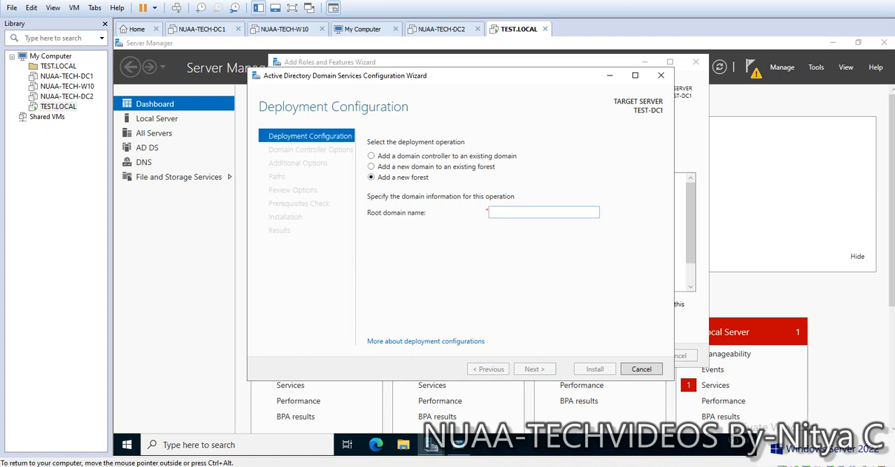
{"action": "left_click", "coordinate": [542, 212]}
{"action": "type", "text": "TEST>"}
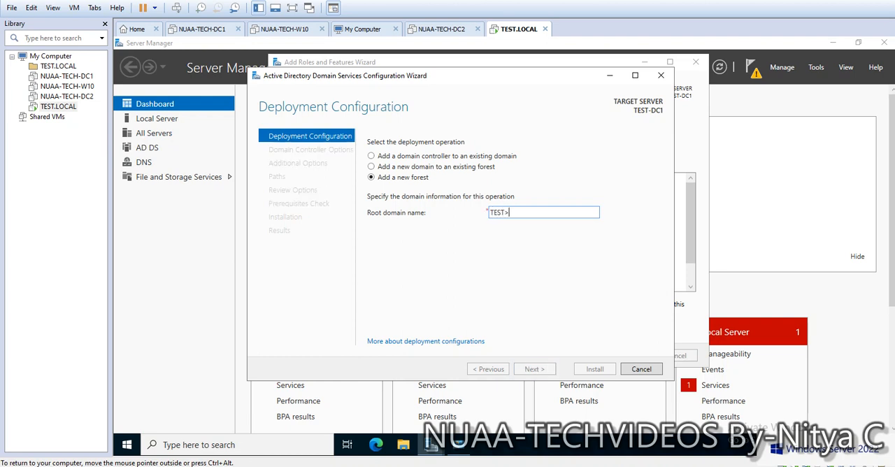
{"action": "key", "text": "BackSpace"}
{"action": "type", "text": ".L"}
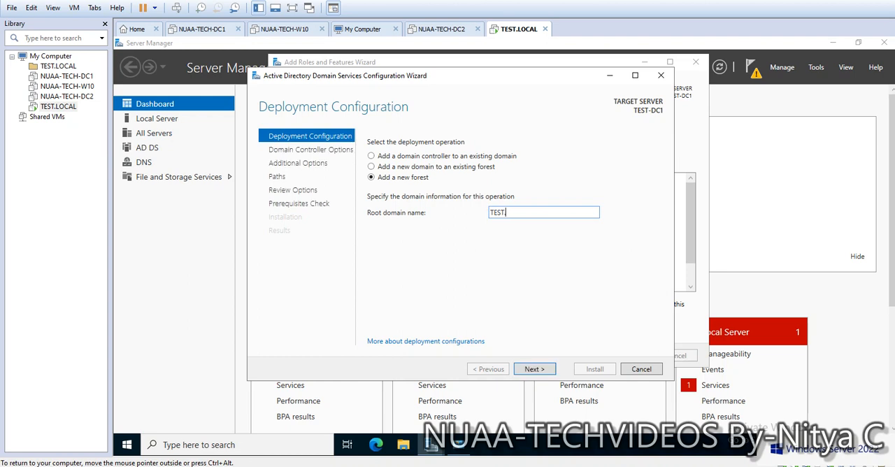
{"action": "type", "text": "OCAL"}
{"action": "key", "text": "Return"}
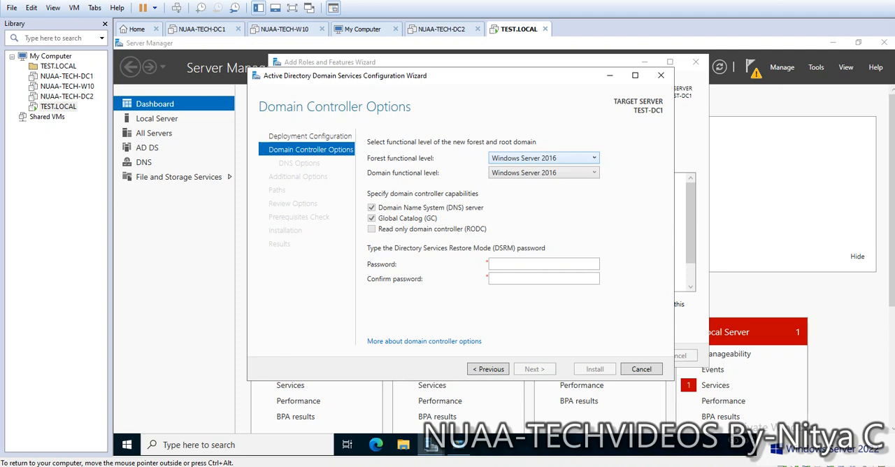
Step: Keep the Windows Server 2016 functional levels, enter and confirm the DSRM password, and proceed past the DNS options without creating a delegation
{"action": "left_click", "coordinate": [544, 158]}
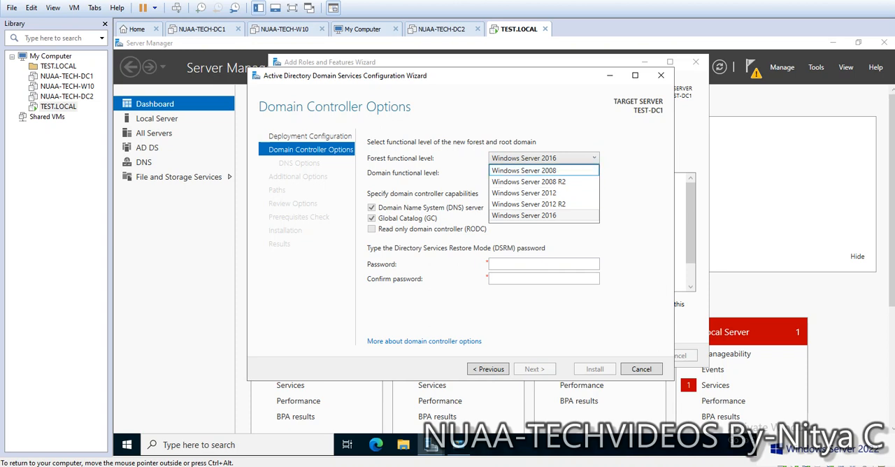
{"action": "left_click", "coordinate": [626, 165]}
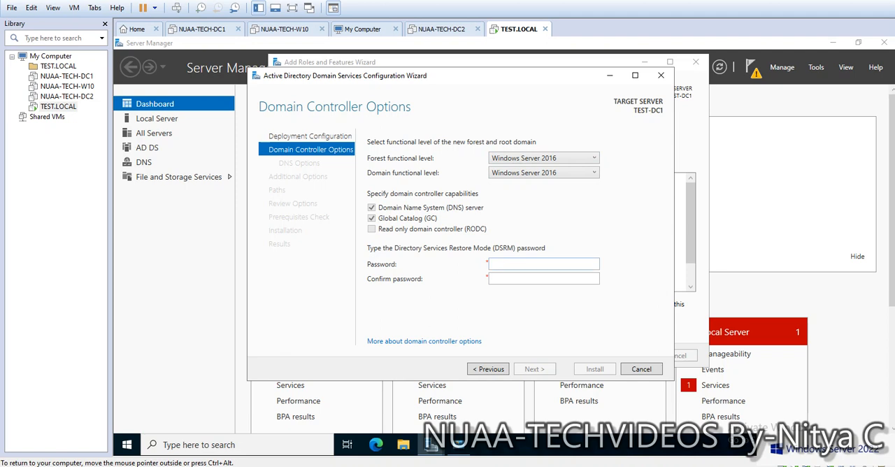
{"action": "left_click", "coordinate": [512, 265]}
{"action": "type", "text": "•••••"}
{"action": "type", "text": "••••"}
{"action": "key", "text": "BackSpace"}
{"action": "key", "text": "Tab"}
{"action": "type", "text": "••••••••"}
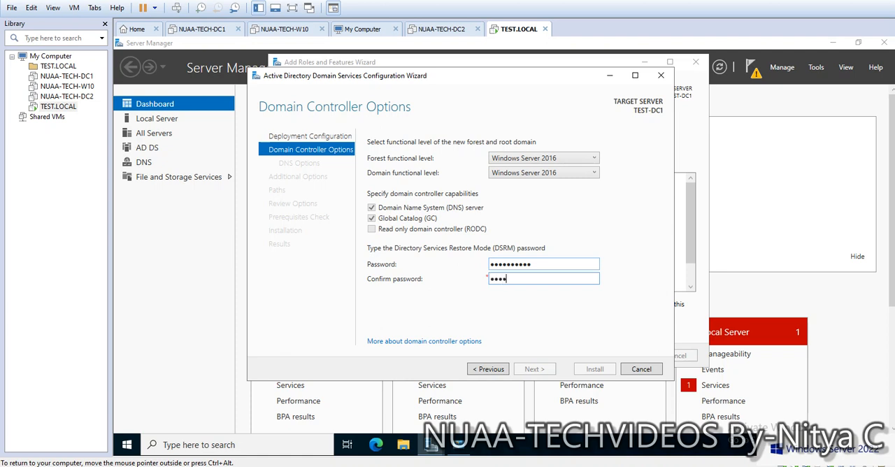
{"action": "type", "text": "•••"}
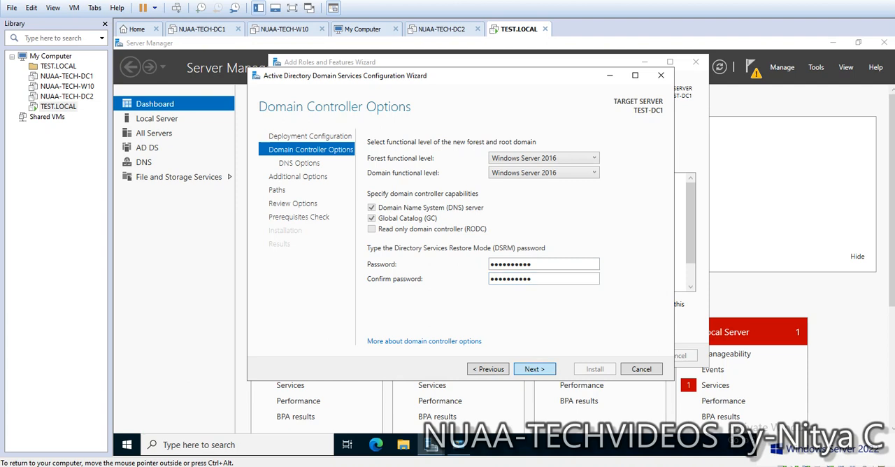
{"action": "key", "text": "Return"}
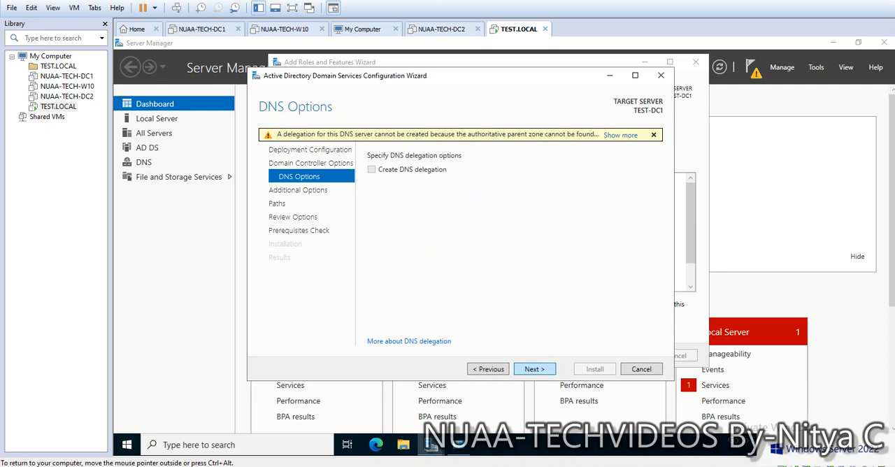
{"action": "left_click", "coordinate": [534, 369]}
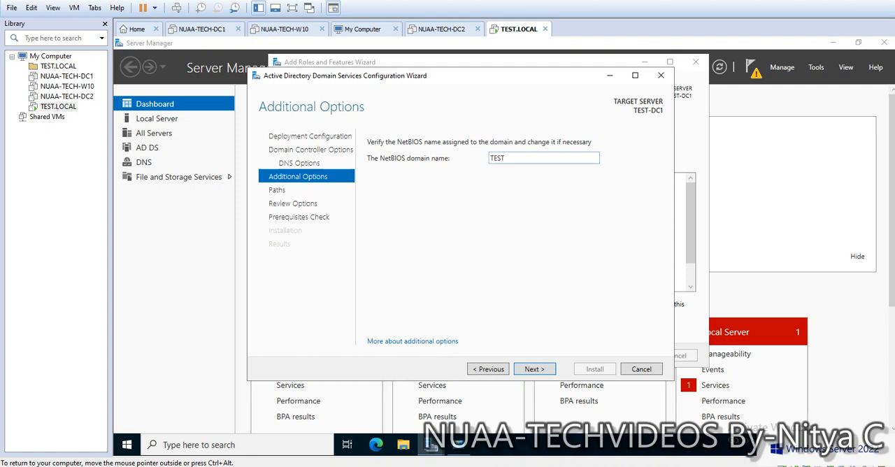
Step: Keep the NetBIOS domain name TEST and the default NTDS and SYSVOL folder paths, and proceed to the review of the selections
{"action": "left_click", "coordinate": [535, 369]}
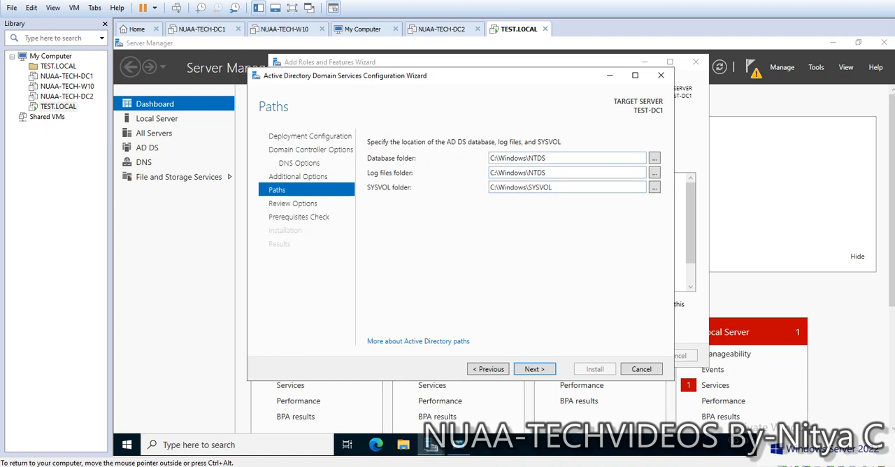
{"action": "left_click_drag", "start_coordinate": [547, 158], "coordinate": [490, 158]}
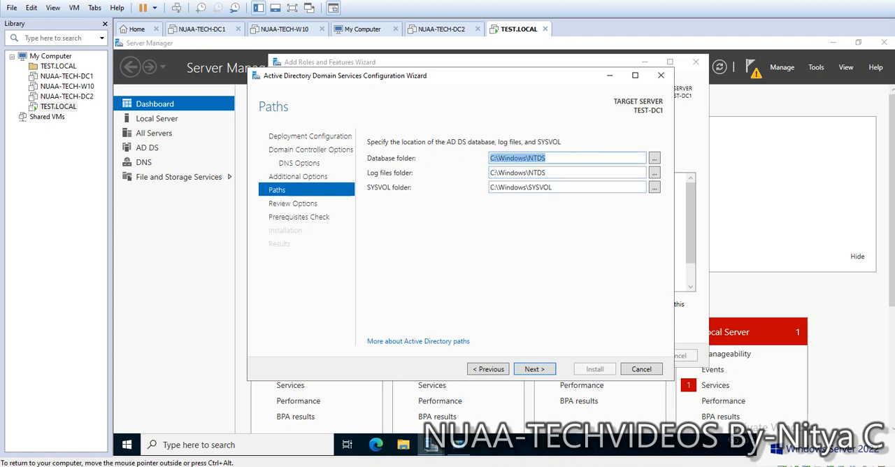
{"action": "left_click", "coordinate": [491, 158]}
{"action": "left_click_drag", "start_coordinate": [547, 172], "coordinate": [490, 172]}
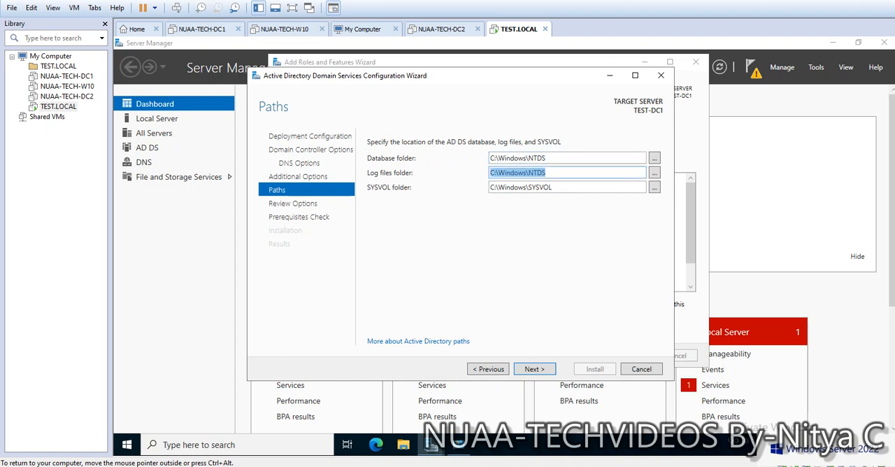
{"action": "left_click", "coordinate": [490, 173]}
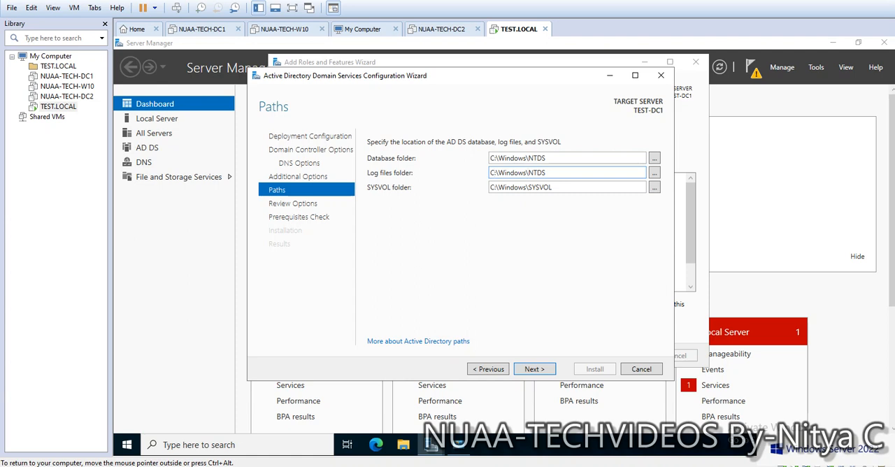
{"action": "left_click_drag", "start_coordinate": [546, 173], "coordinate": [489, 173]}
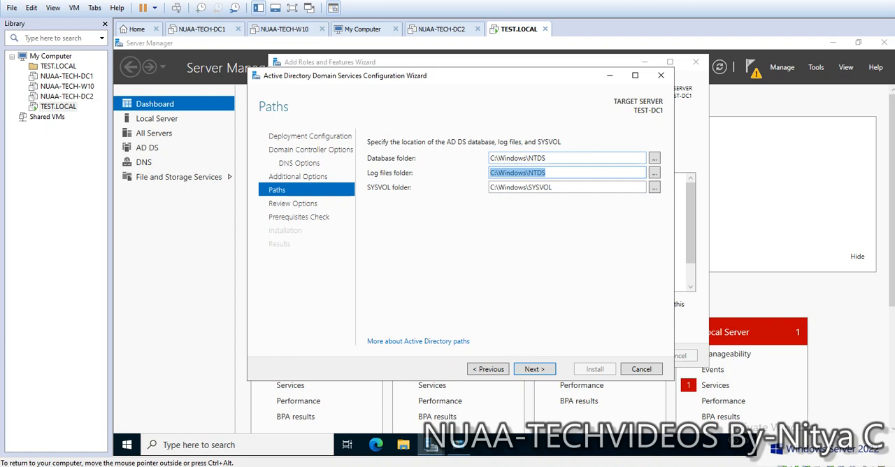
{"action": "left_click_drag", "start_coordinate": [546, 158], "coordinate": [489, 158]}
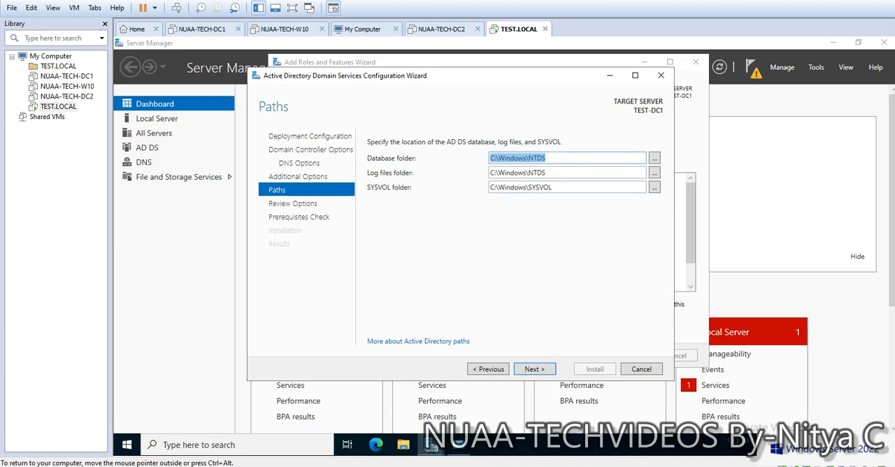
{"action": "double_click", "coordinate": [531, 187]}
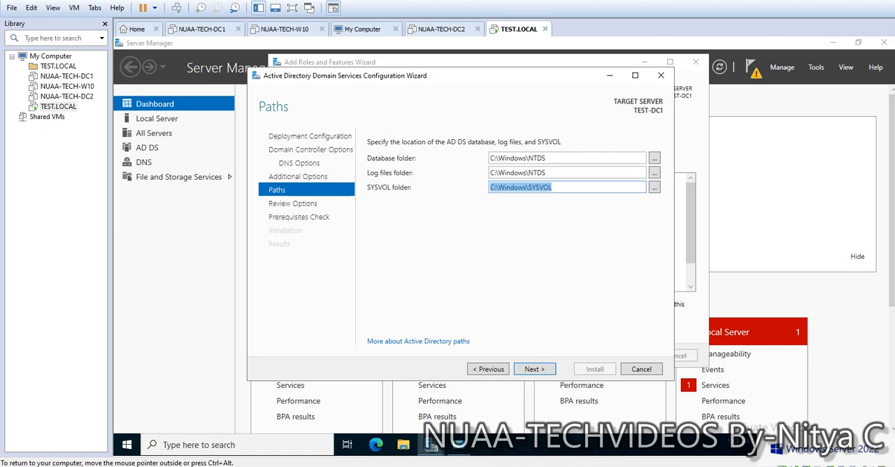
{"action": "left_click", "coordinate": [534, 369]}
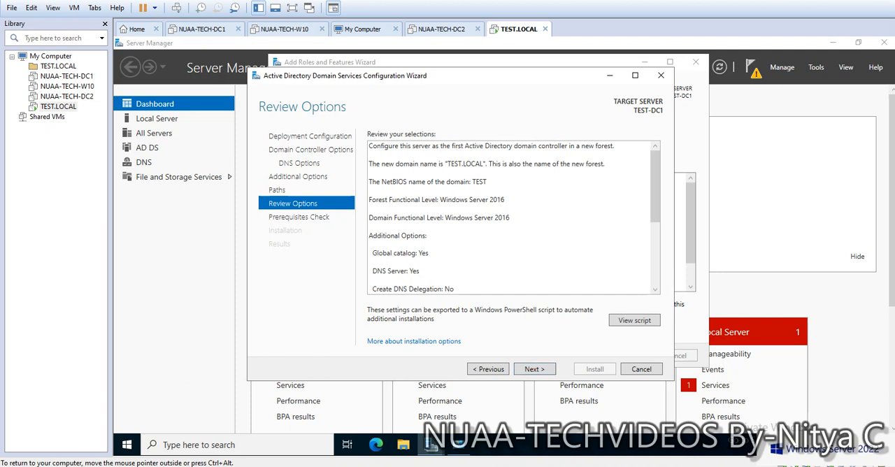
Step: Read through the generated PowerShell script for the AD DS deployment, from the module import to the final parameter, and close it
{"action": "left_click", "coordinate": [634, 320]}
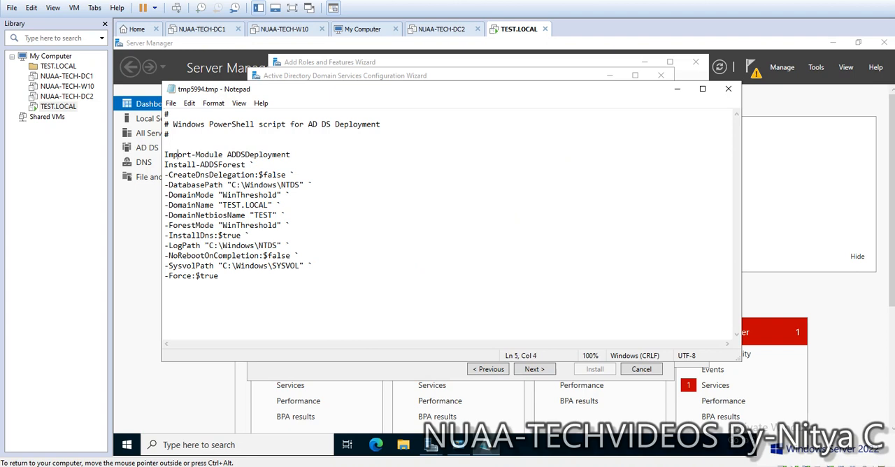
{"action": "left_click_drag", "start_coordinate": [177, 155], "coordinate": [286, 154]}
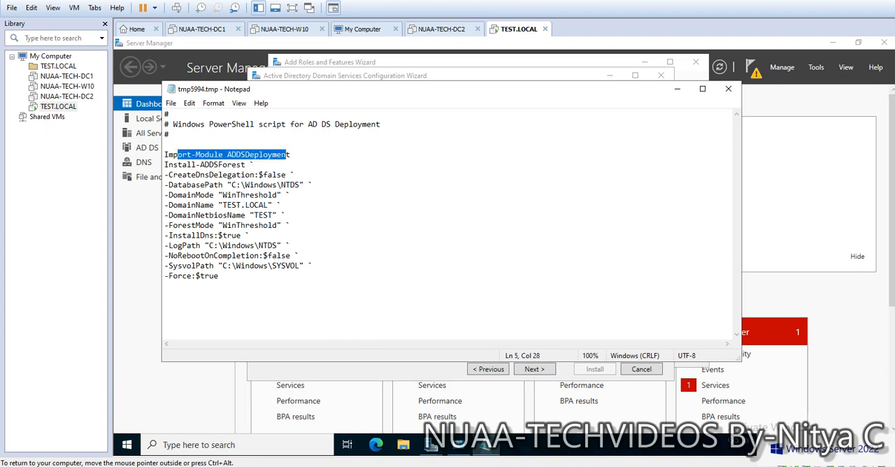
{"action": "left_click_drag", "start_coordinate": [178, 164], "coordinate": [254, 165]}
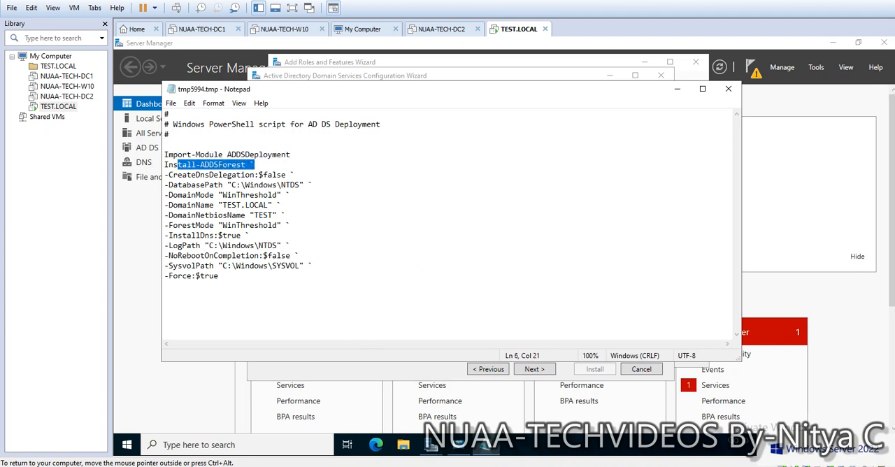
{"action": "left_click_drag", "start_coordinate": [178, 175], "coordinate": [295, 175]}
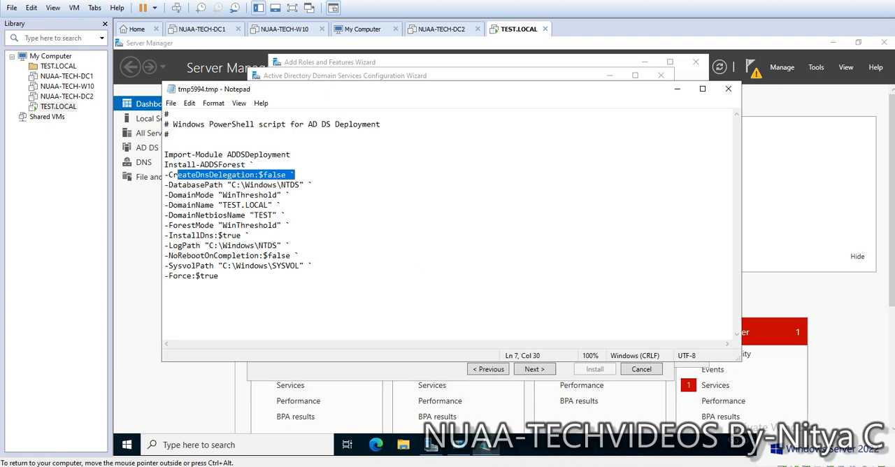
{"action": "left_click_drag", "start_coordinate": [187, 184], "coordinate": [312, 184]}
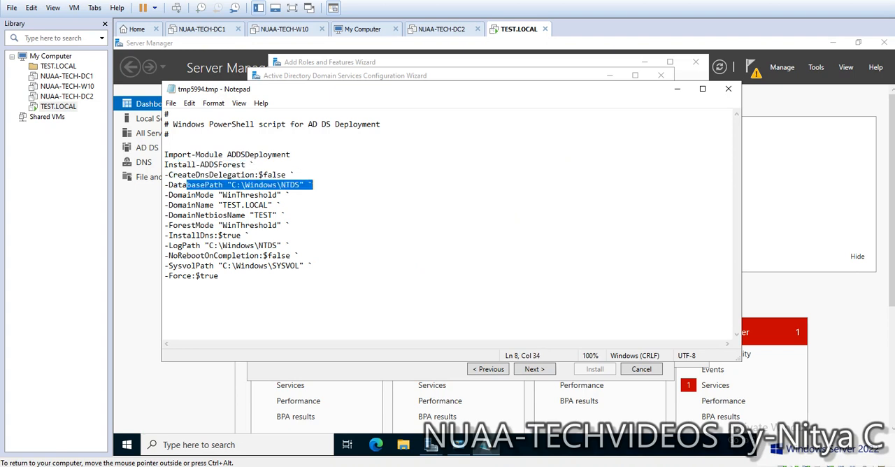
{"action": "left_click_drag", "start_coordinate": [222, 196], "coordinate": [285, 196]}
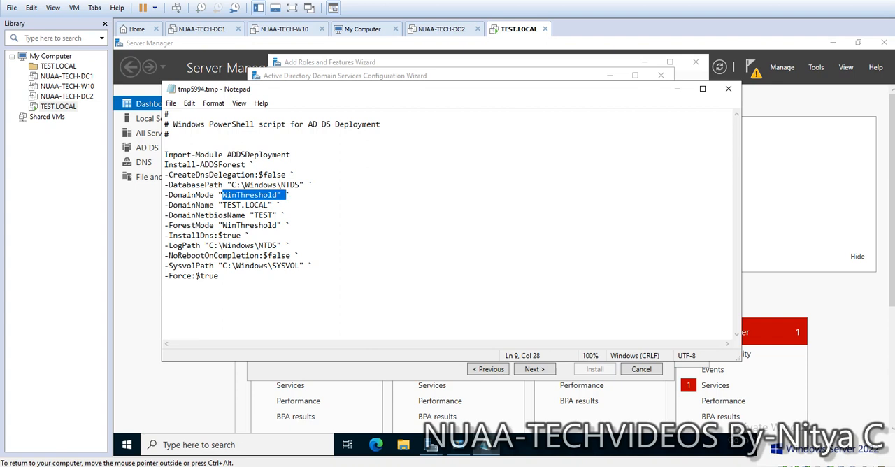
{"action": "left_click_drag", "start_coordinate": [218, 206], "coordinate": [250, 223]}
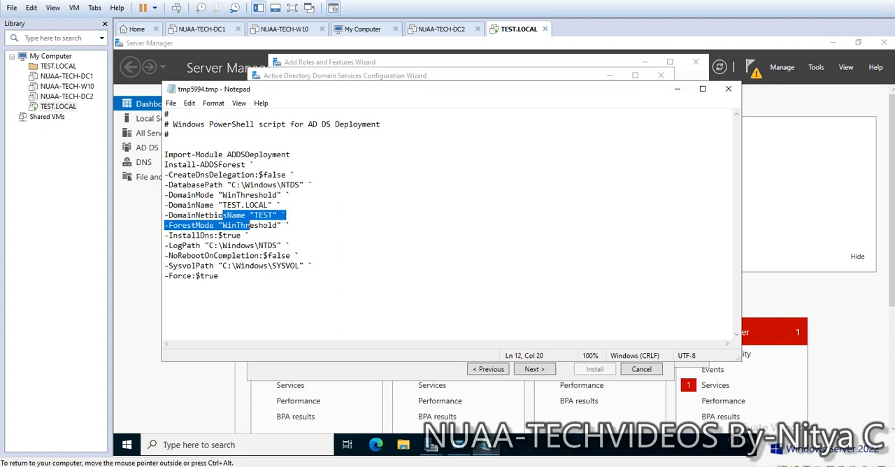
{"action": "left_click", "coordinate": [242, 256]}
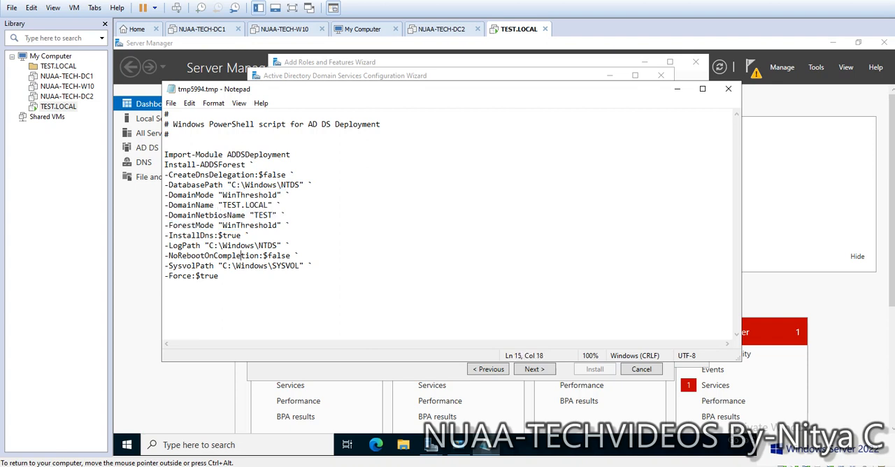
{"action": "left_click_drag", "start_coordinate": [219, 276], "coordinate": [165, 144]}
{"action": "left_click", "coordinate": [250, 265]}
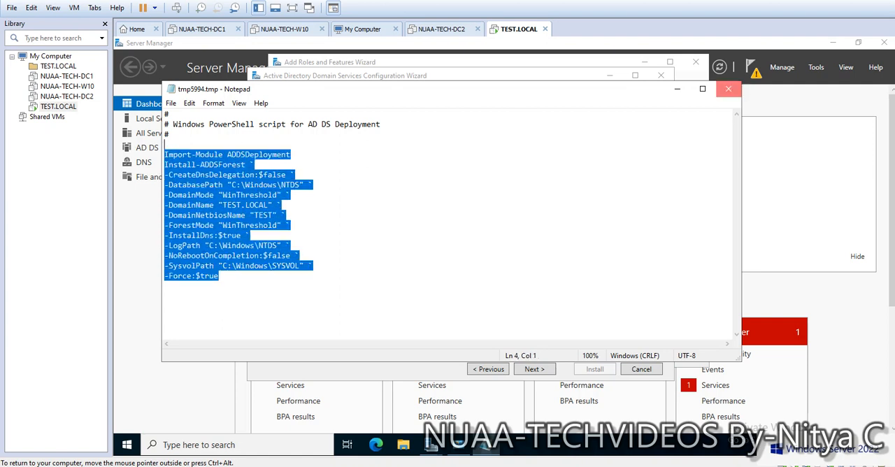
{"action": "left_click", "coordinate": [728, 89]}
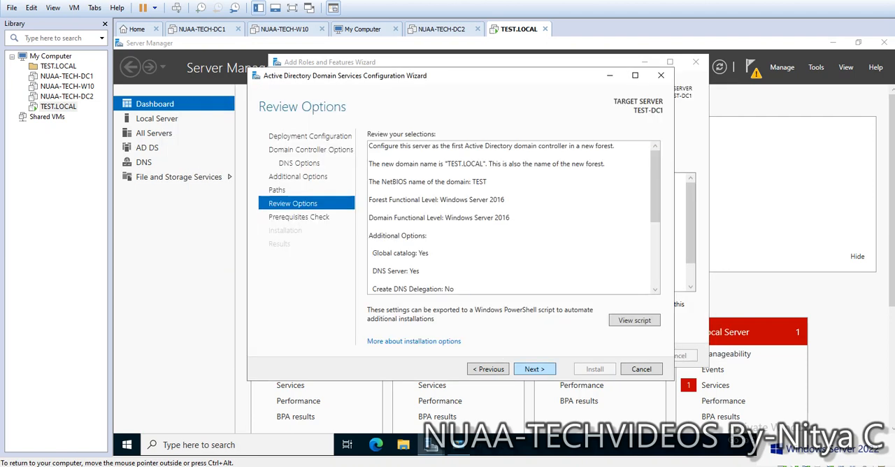
Step: Run the prerequisites check, look through its results, install the domain controller configuration and dismiss the restart notice
{"action": "left_click", "coordinate": [534, 368]}
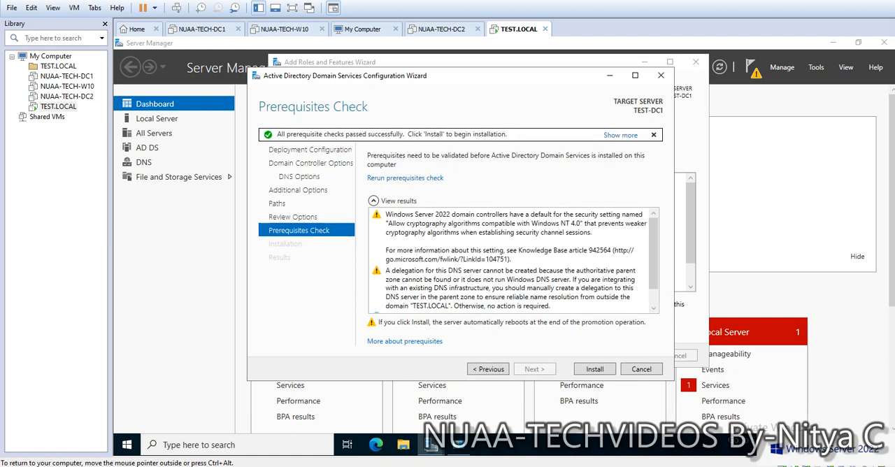
{"action": "left_click", "coordinate": [509, 237]}
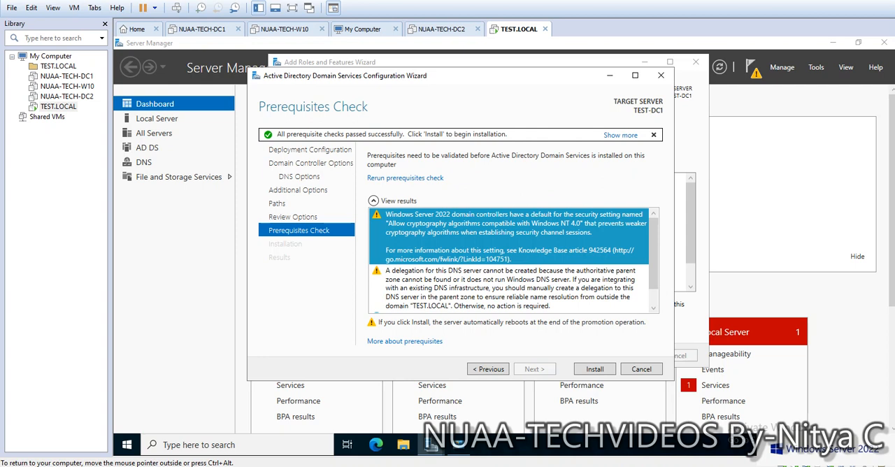
{"action": "scroll", "coordinate": [514, 260], "scroll_direction": "down", "scroll_amount": 1}
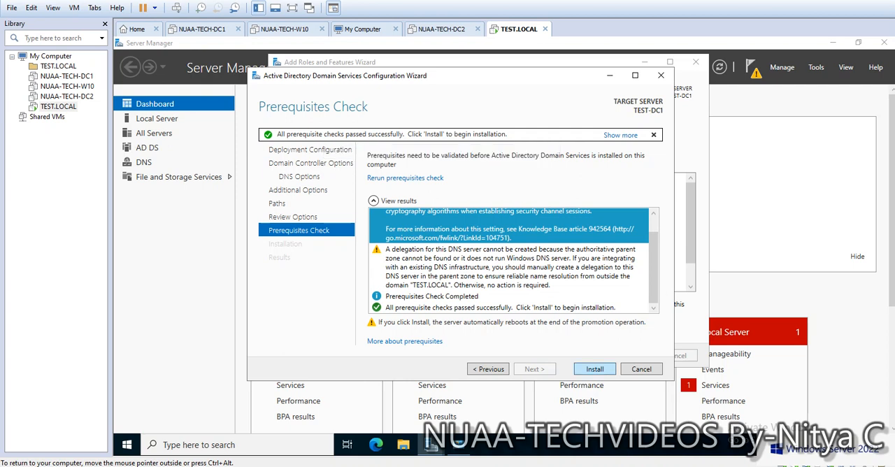
{"action": "left_click", "coordinate": [595, 369]}
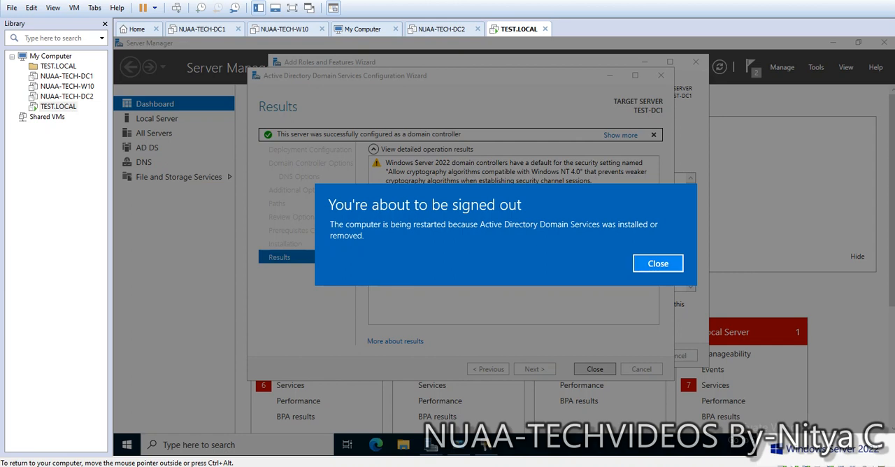
{"action": "left_click", "coordinate": [657, 264]}
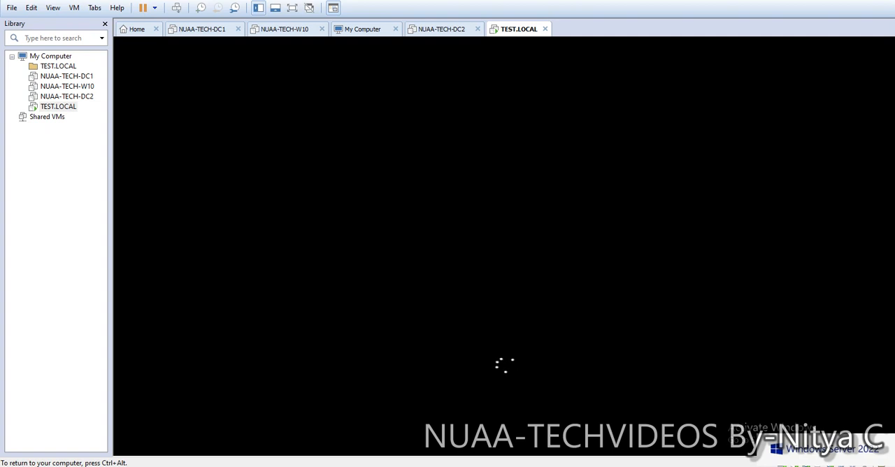
Step: Unlock the restarted virtual machine and sign in as TEST\Administrator with the account password
{"action": "key", "text": "ctrl+alt"}
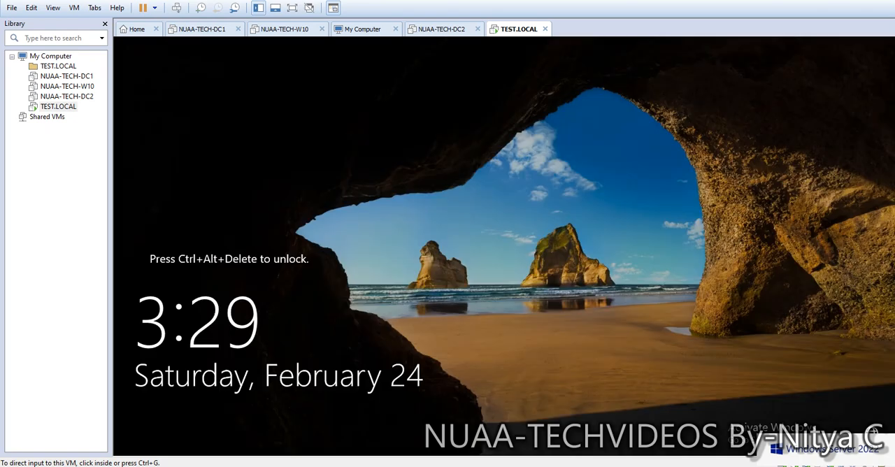
{"action": "left_click", "coordinate": [176, 8]}
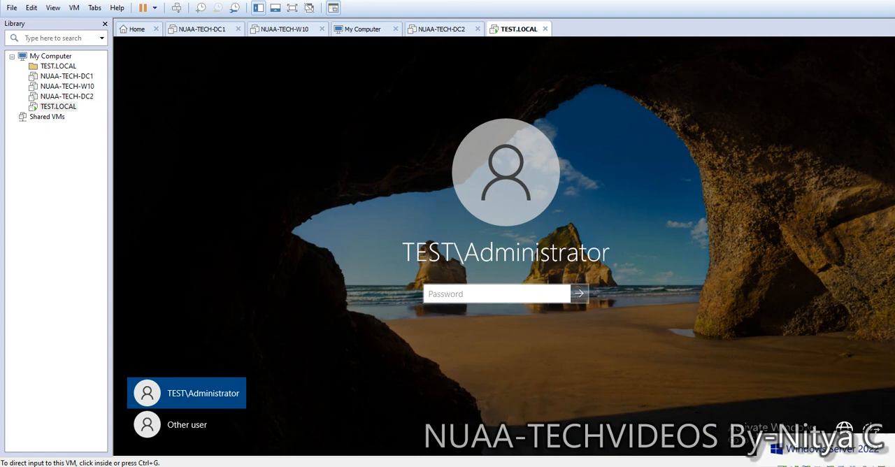
{"action": "left_click", "coordinate": [503, 294]}
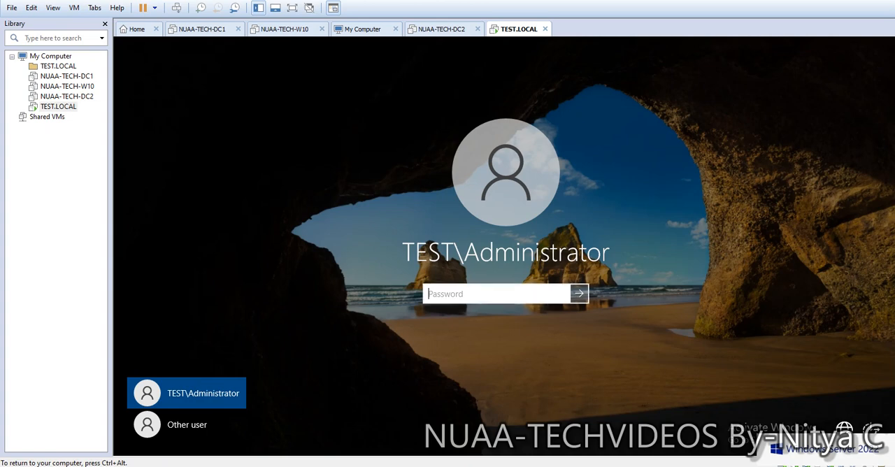
{"action": "type", "text": "**********"}
{"action": "key", "text": "Return"}
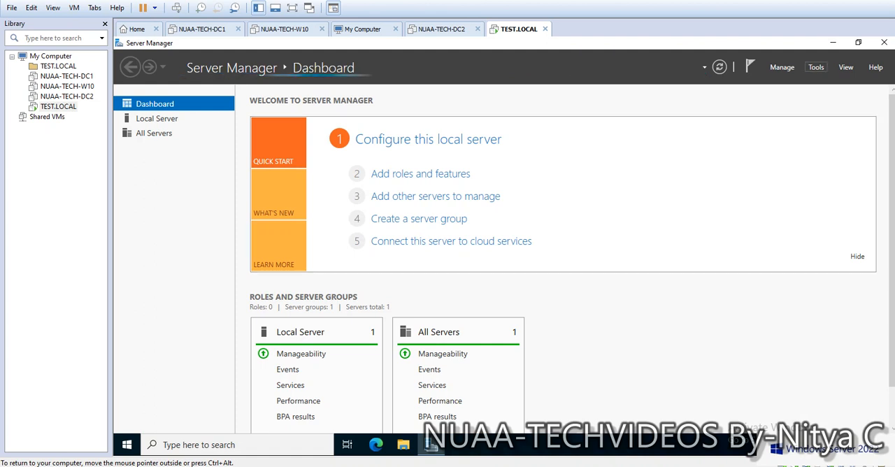
Step: Open Active Directory Users and Computers and expand the TEST.LOCAL domain
{"action": "left_click", "coordinate": [816, 67]}
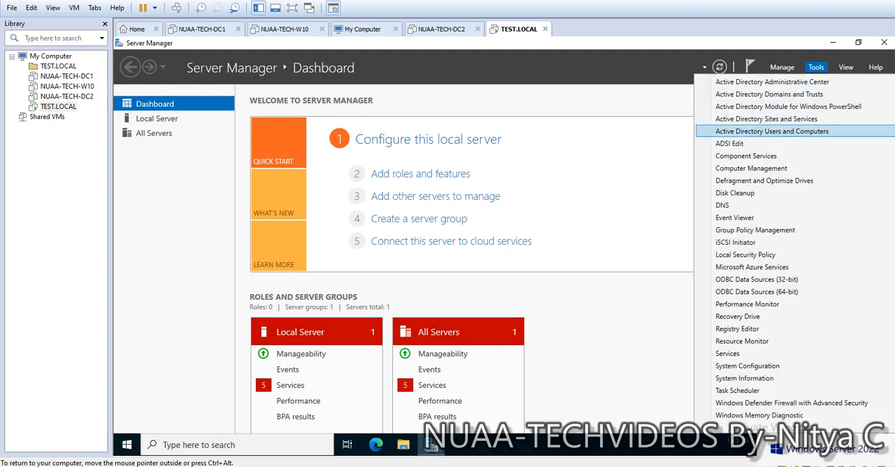
{"action": "left_click", "coordinate": [772, 131]}
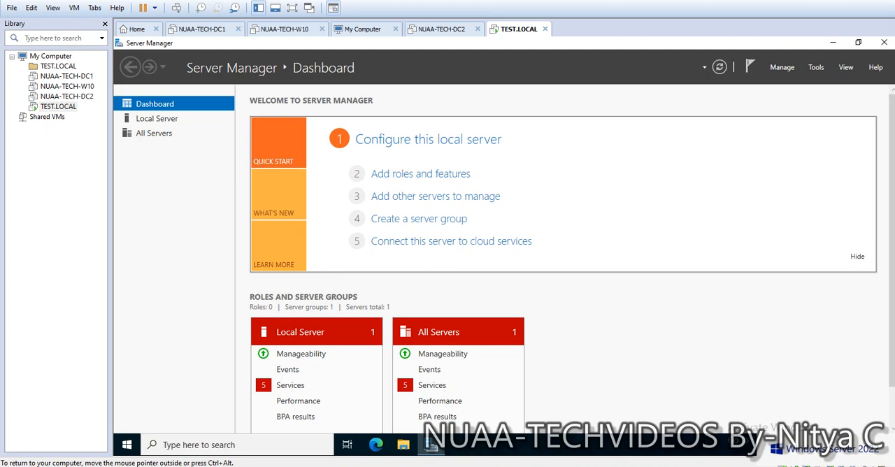
{"action": "left_click", "coordinate": [551, 93]}
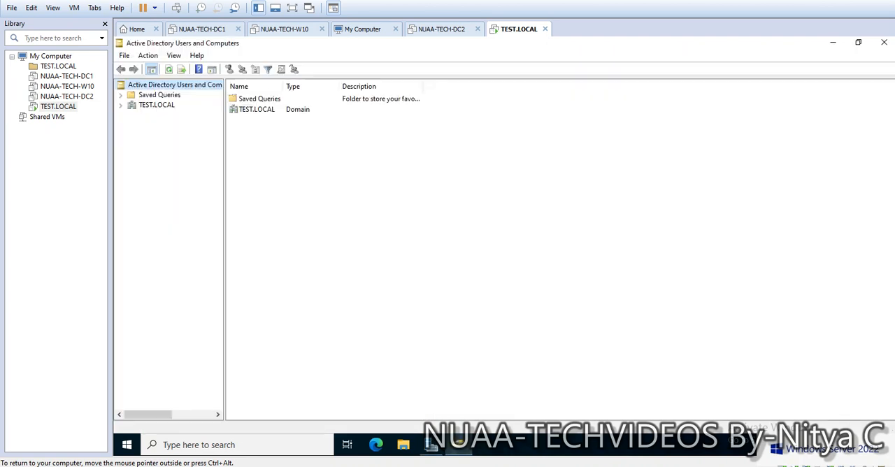
{"action": "left_click", "coordinate": [120, 106]}
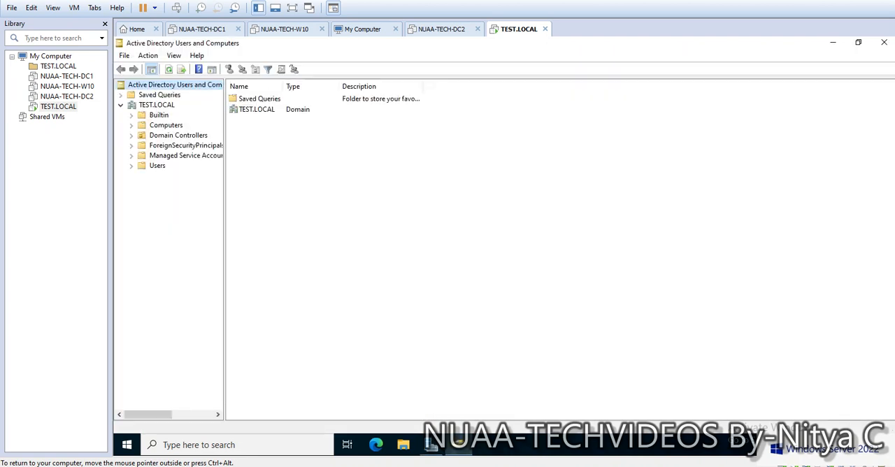
Step: Create an organizational unit named BLR directly under the TEST.LOCAL domain, keeping it protected from accidental deletion
{"action": "right_click", "coordinate": [156, 105]}
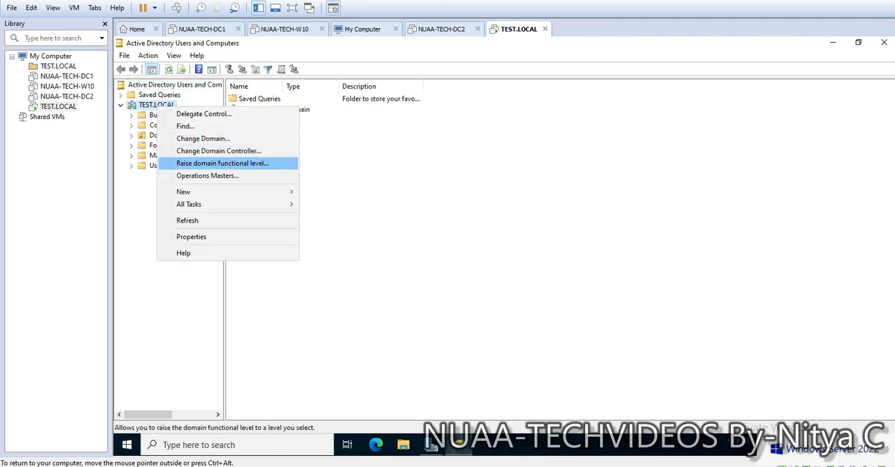
{"action": "mouse_move", "coordinate": [210, 192]}
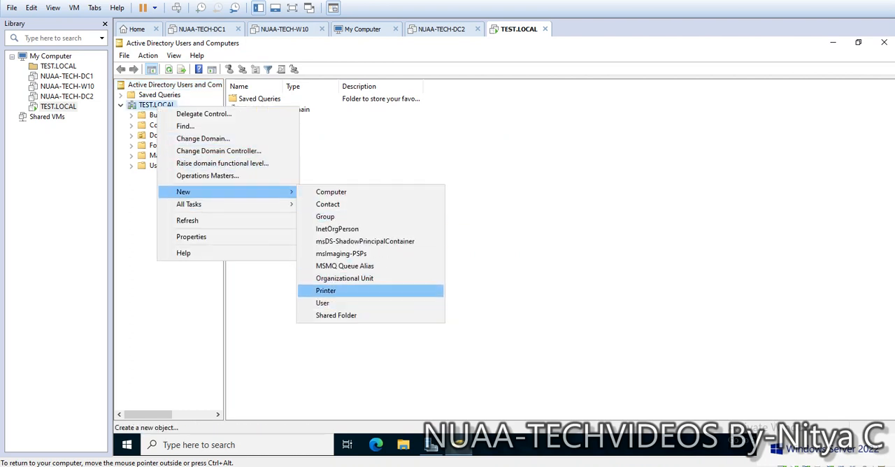
{"action": "left_click", "coordinate": [344, 283]}
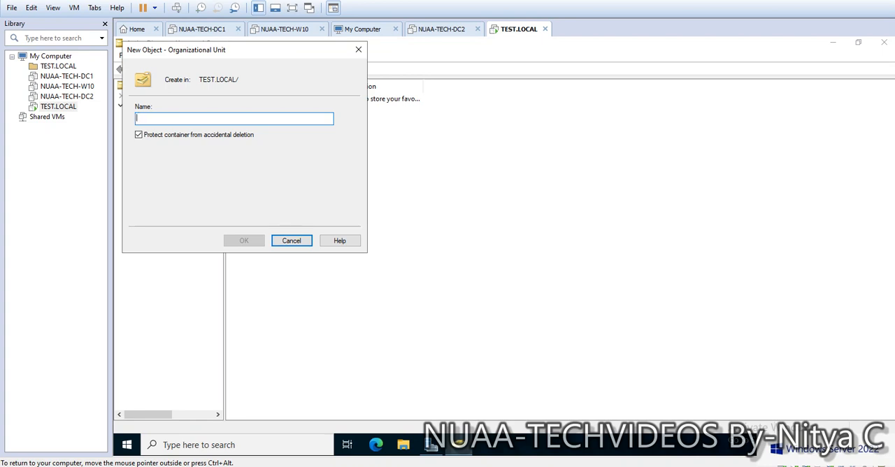
{"action": "type", "text": "BLR"}
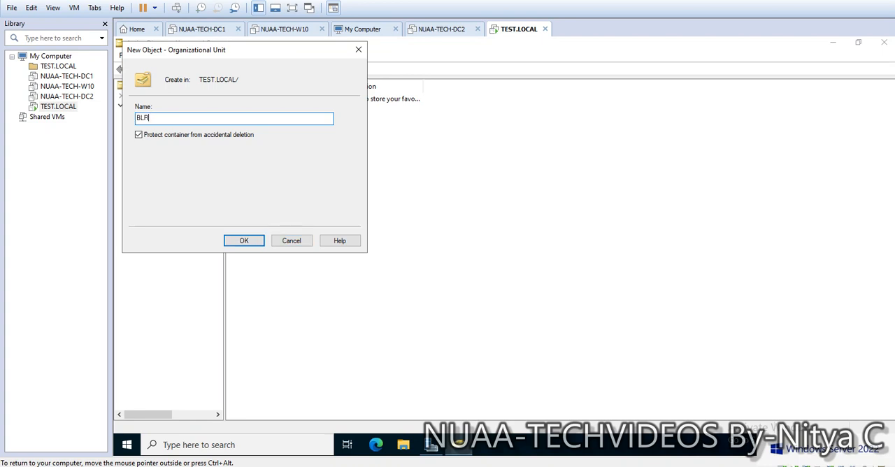
{"action": "key", "text": "Return"}
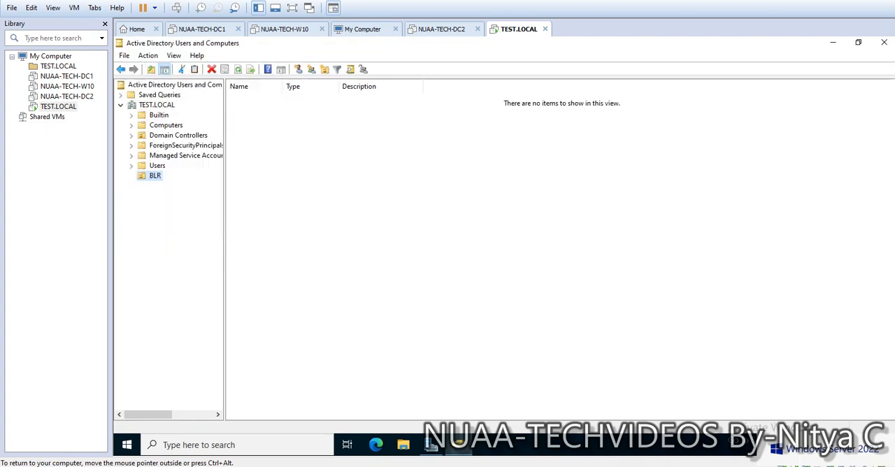
Step: Start a new user in the BLR organizational unit and enter the user's first name, initials Mr and last name
{"action": "right_click", "coordinate": [155, 176]}
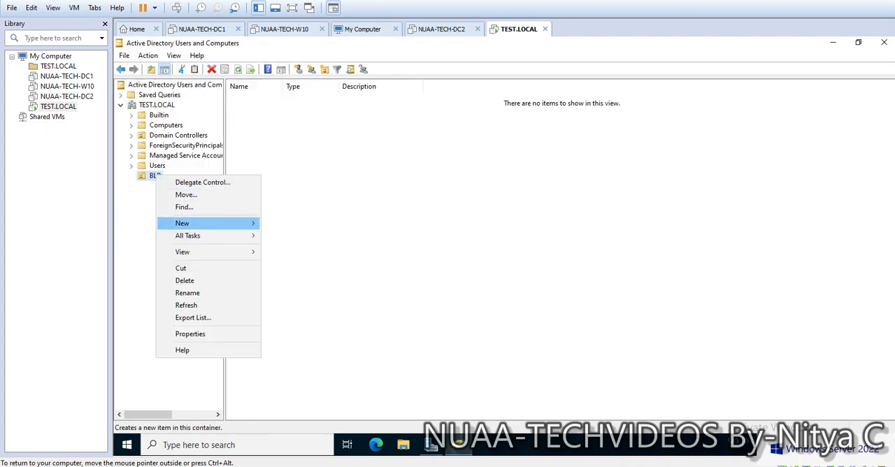
{"action": "mouse_move", "coordinate": [210, 223]}
{"action": "left_click", "coordinate": [284, 334]}
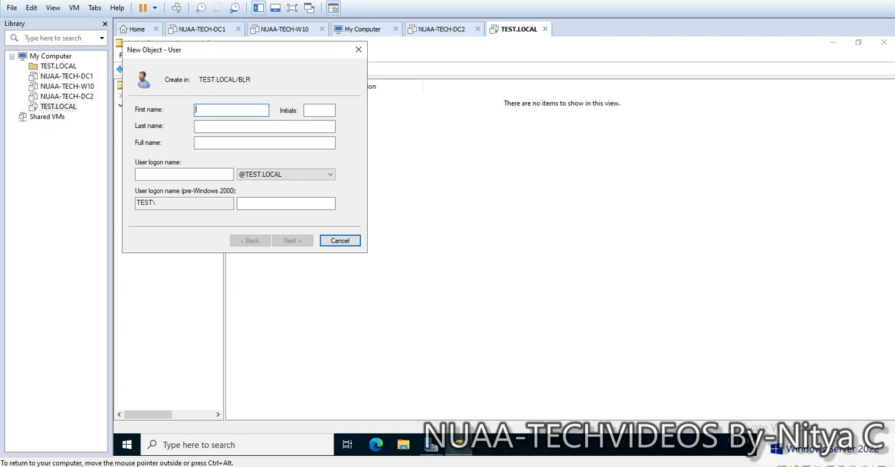
{"action": "type", "text": "ganesh"}
{"action": "key", "text": "BackSpace"}
{"action": "key", "text": "BackSpace"}
{"action": "key", "text": "BackSpace"}
{"action": "key", "text": "BackSpace"}
{"action": "key", "text": "BackSpace"}
{"action": "key", "text": "BackSpace"}
{"action": "type", "text": "N"}
{"action": "key", "text": "BackSpace"}
{"action": "key", "text": "BackSpace"}
{"action": "type", "text": "Ganesh"}
{"action": "key", "text": "Tab"}
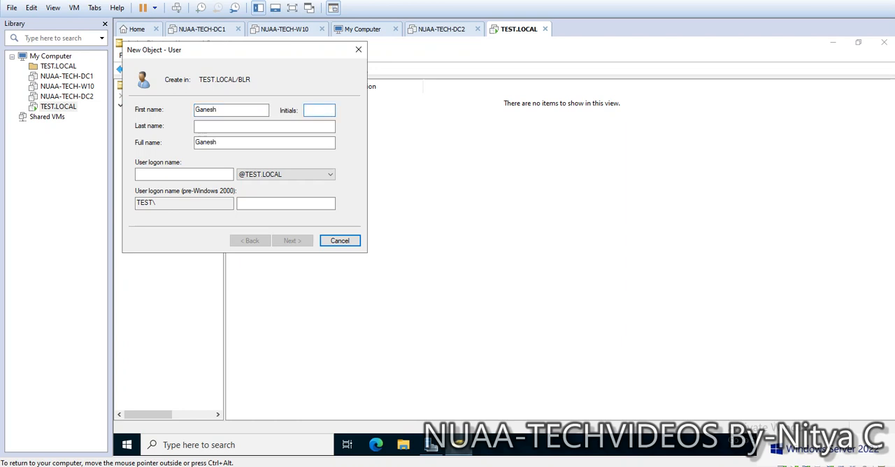
{"action": "type", "text": "Mr"}
{"action": "key", "text": "Tab"}
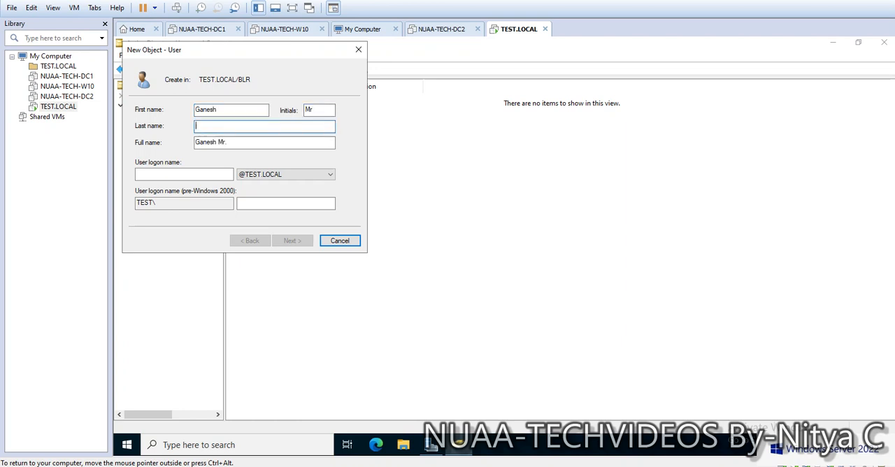
{"action": "type", "text": "R"}
{"action": "left_click", "coordinate": [184, 174]}
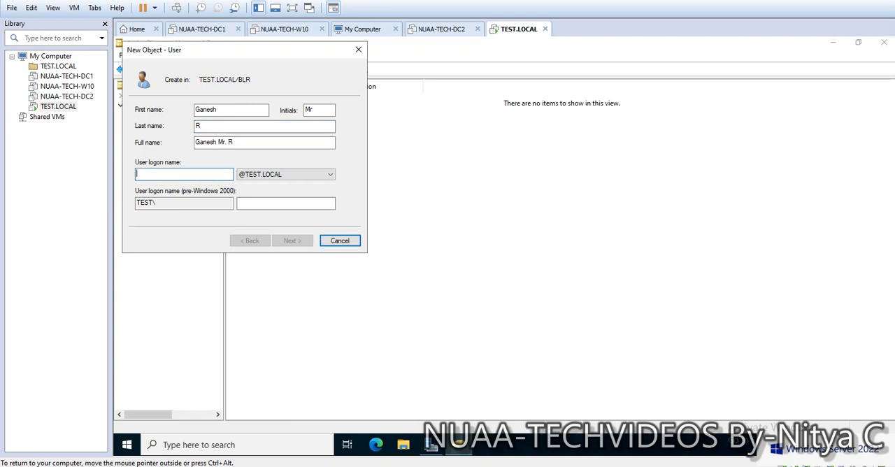
{"action": "type", "text": "GA"}
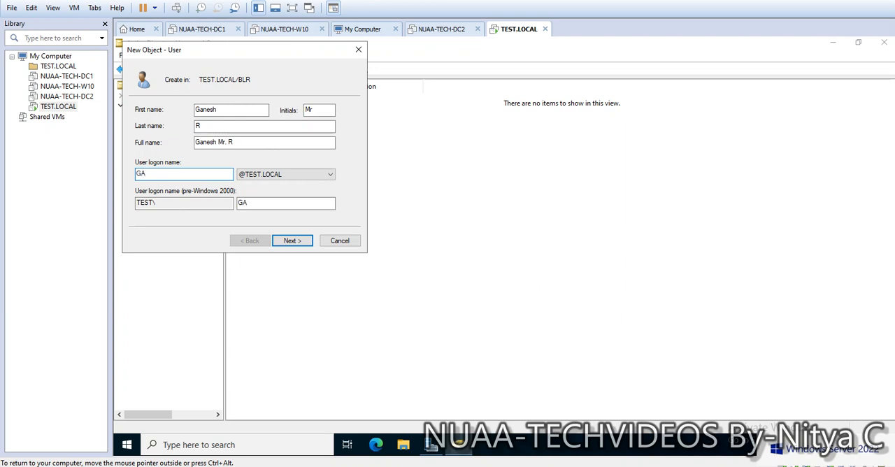
{"action": "type", "text": "NESHR"}
{"action": "left_click", "coordinate": [315, 174]}
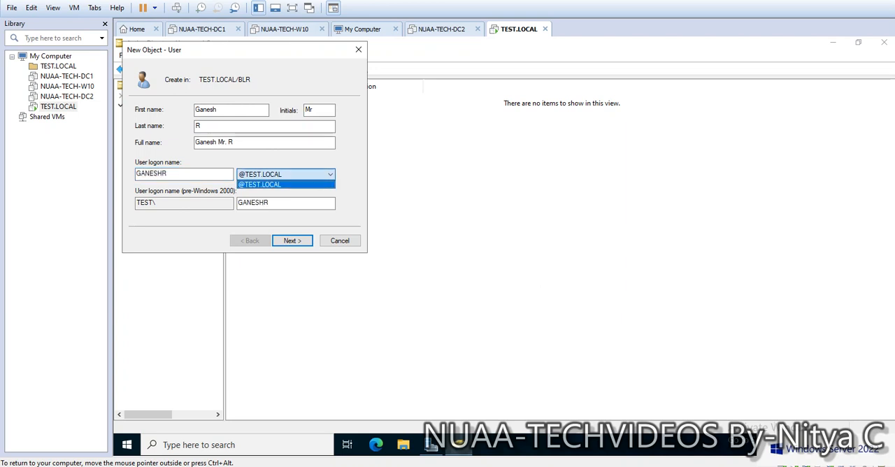
{"action": "left_click", "coordinate": [294, 183]}
{"action": "left_click", "coordinate": [292, 240]}
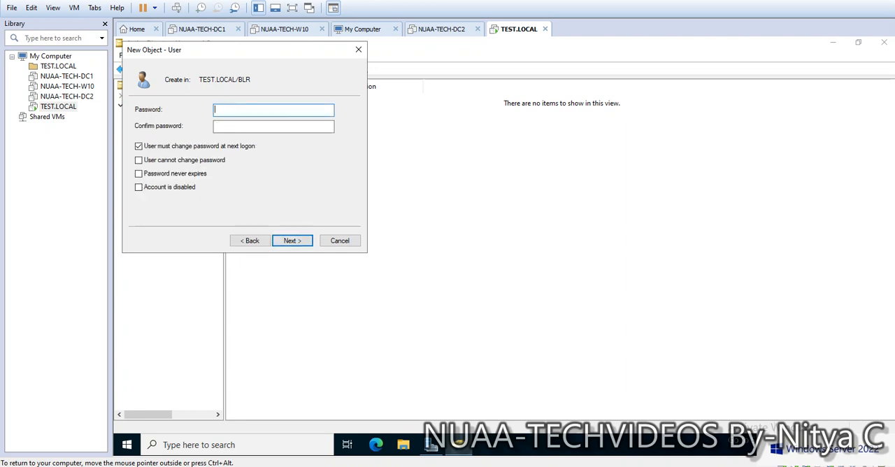
Step: Enter and confirm the new user's password, set it to never expire without a forced change at next logon, and finish creating the user
{"action": "type", "text": "••••••••••"}
{"action": "key", "text": "Tab"}
{"action": "type", "text": "••••••••"}
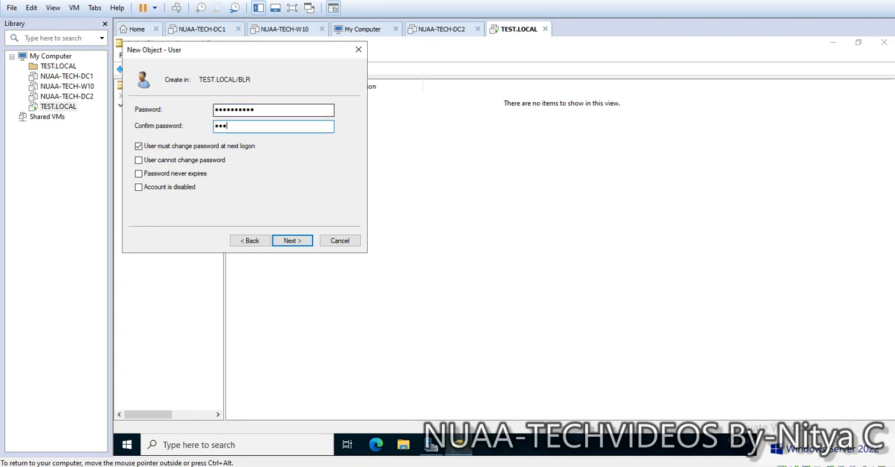
{"action": "type", "text": "••"}
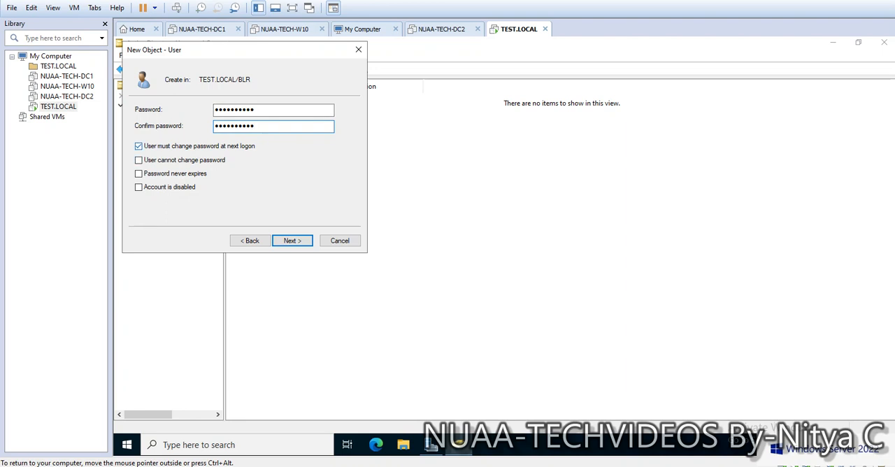
{"action": "key", "text": "Return"}
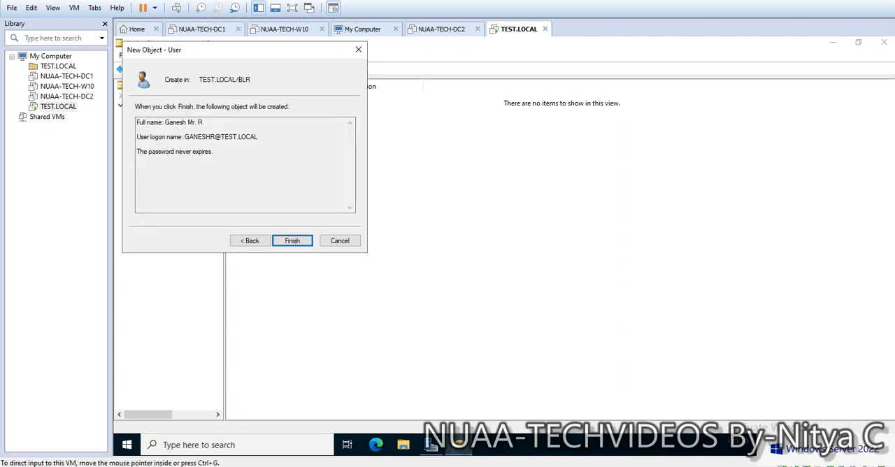
{"action": "left_click", "coordinate": [292, 240]}
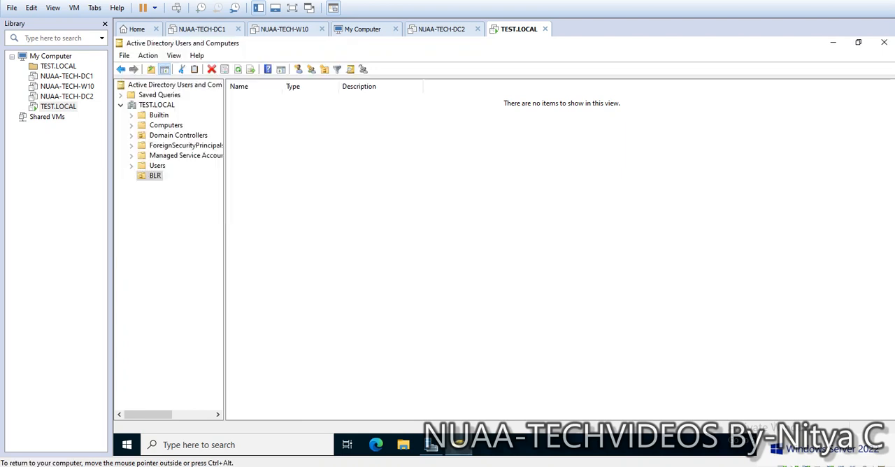
Step: Add the new user in BLR to the Domain Admins group and apply the membership change
{"action": "double_click", "coordinate": [257, 99]}
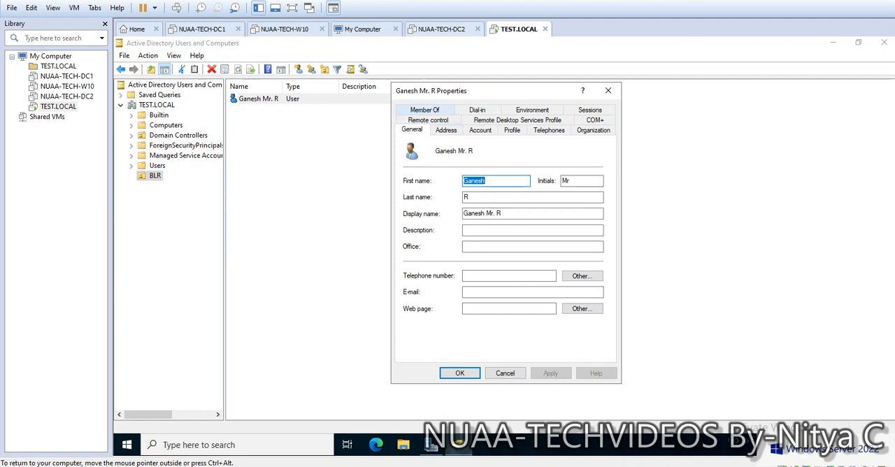
{"action": "left_click", "coordinate": [425, 110]}
{"action": "left_click", "coordinate": [422, 265]}
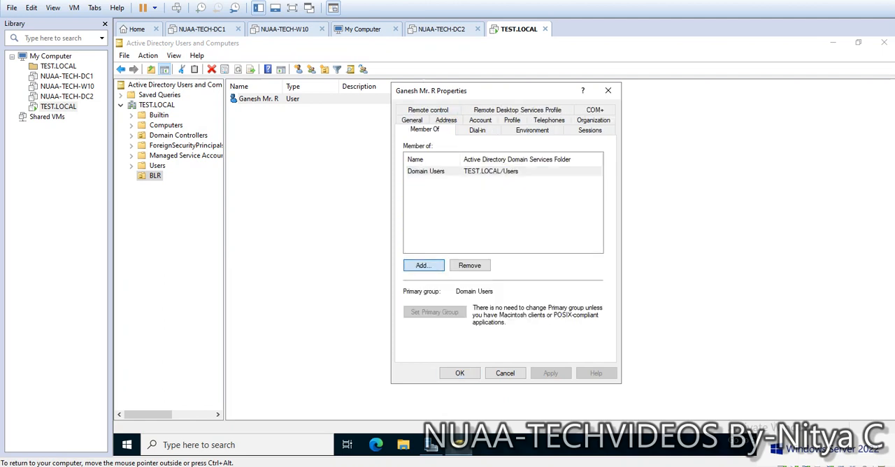
{"action": "type", "text": "d"}
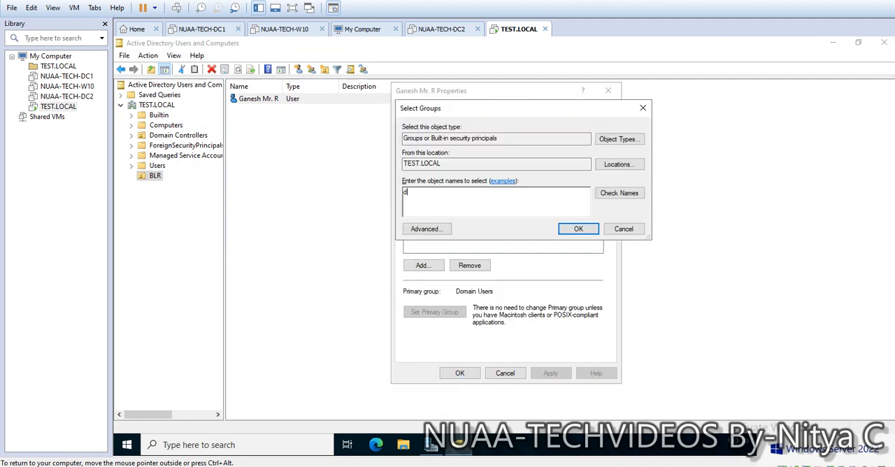
{"action": "type", "text": "oamin admins"}
{"action": "left_click", "coordinate": [619, 193]}
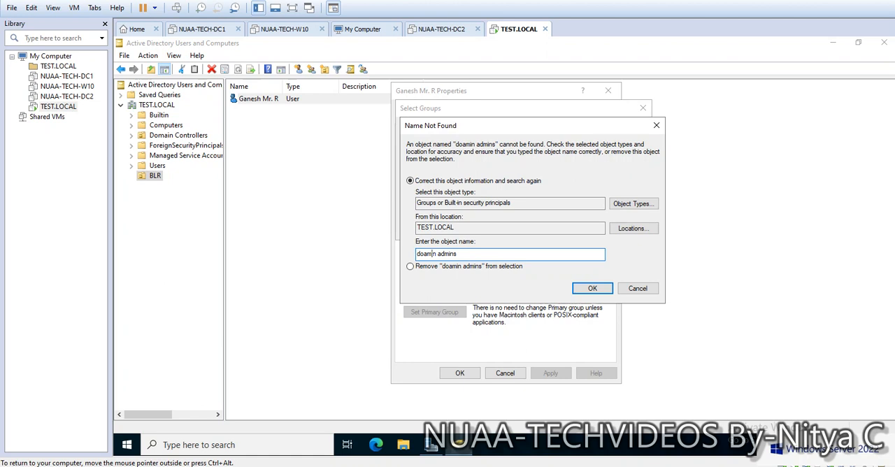
{"action": "key", "text": "BackSpace"}
{"action": "key", "text": "BackSpace"}
{"action": "key", "text": "BackSpace"}
{"action": "key", "text": "BackSpace"}
{"action": "type", "text": "oma"}
{"action": "key", "text": "Return"}
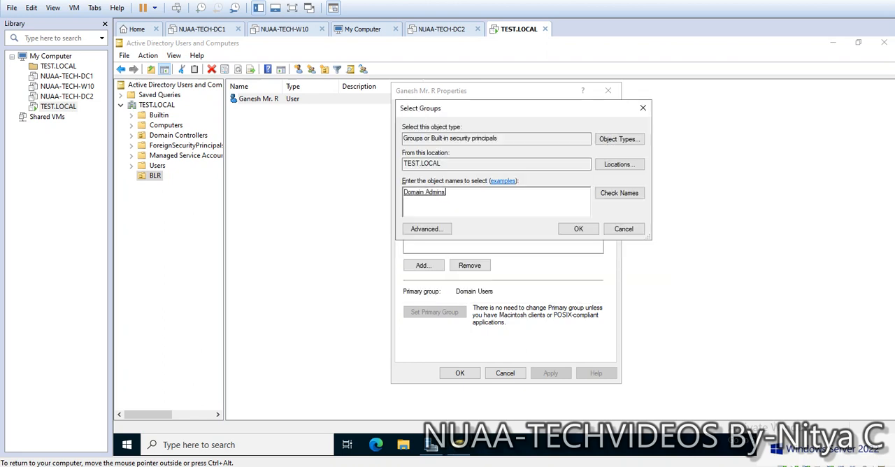
{"action": "key", "text": "Return"}
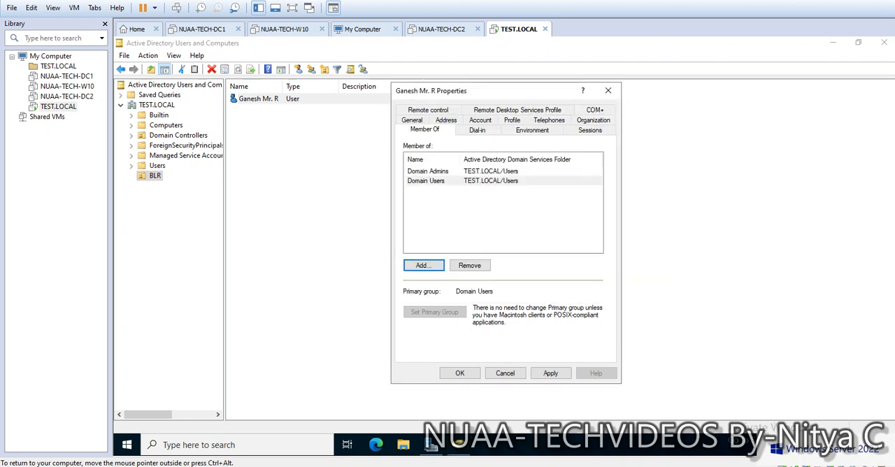
{"action": "left_click", "coordinate": [551, 373]}
{"action": "left_click", "coordinate": [460, 374]}
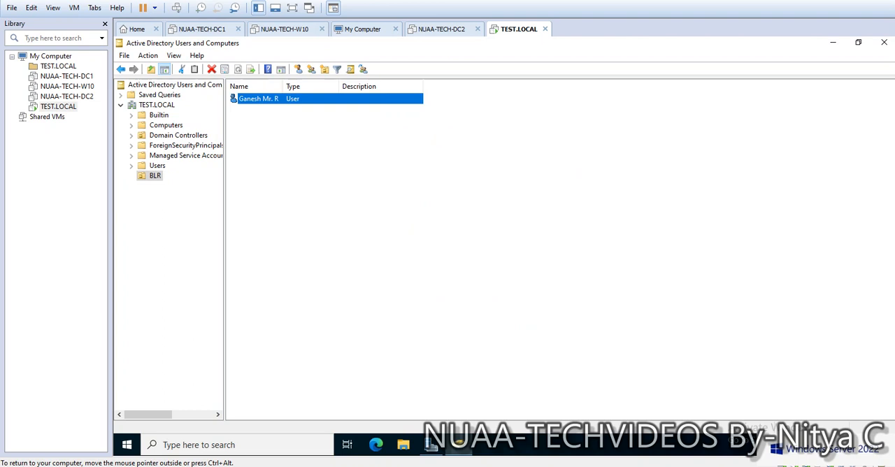
Step: Open DNS Manager from Server Manager, examine the records in TEST-DC1's TEST.LOCAL forward lookup zone, and return to Active Directory Users and Computers
{"action": "left_click", "coordinate": [431, 445]}
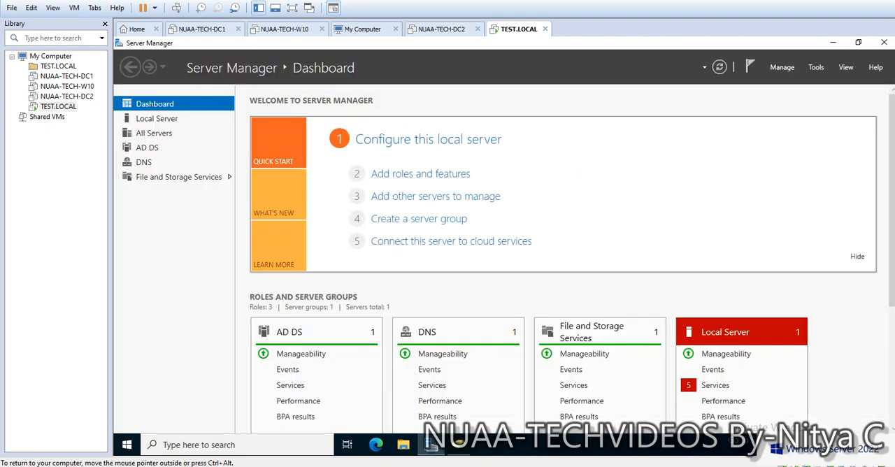
{"action": "left_click", "coordinate": [816, 67]}
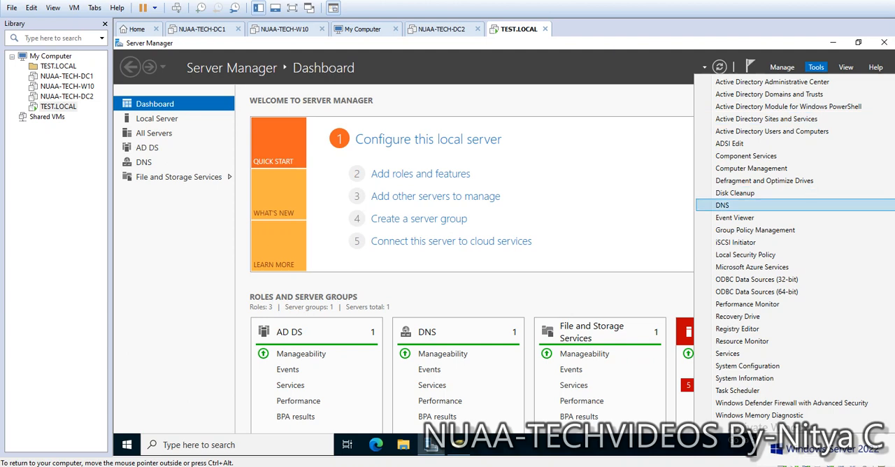
{"action": "left_click", "coordinate": [722, 205]}
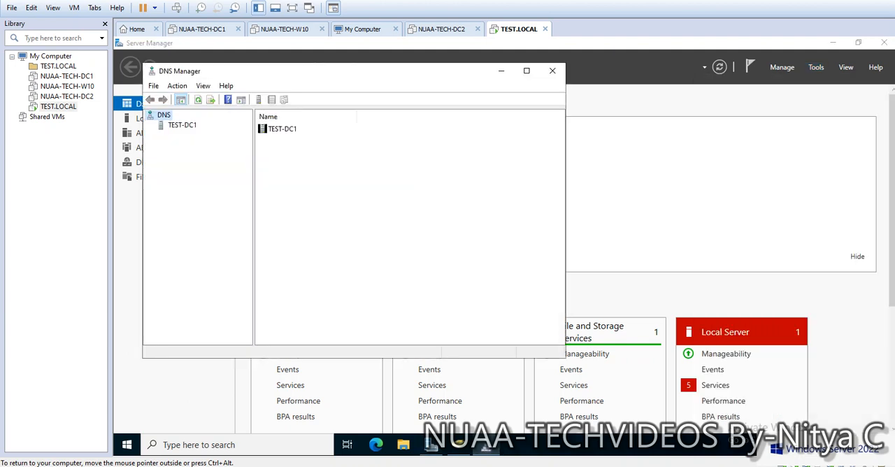
{"action": "double_click", "coordinate": [182, 125]}
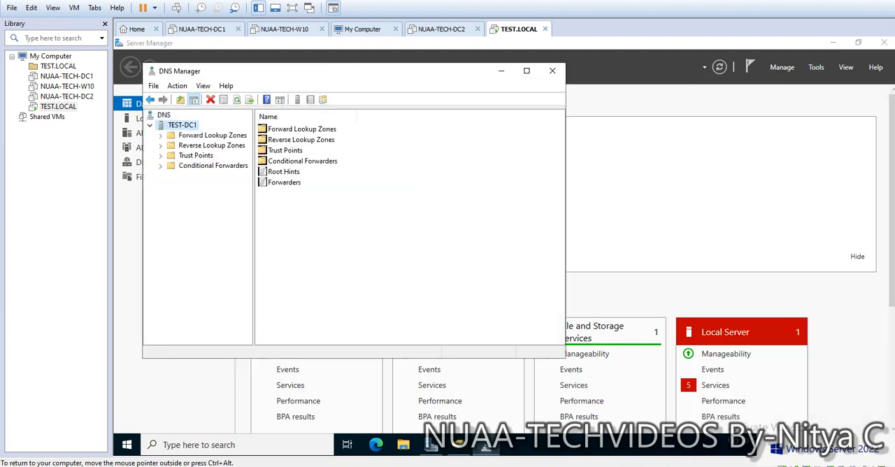
{"action": "double_click", "coordinate": [212, 136]}
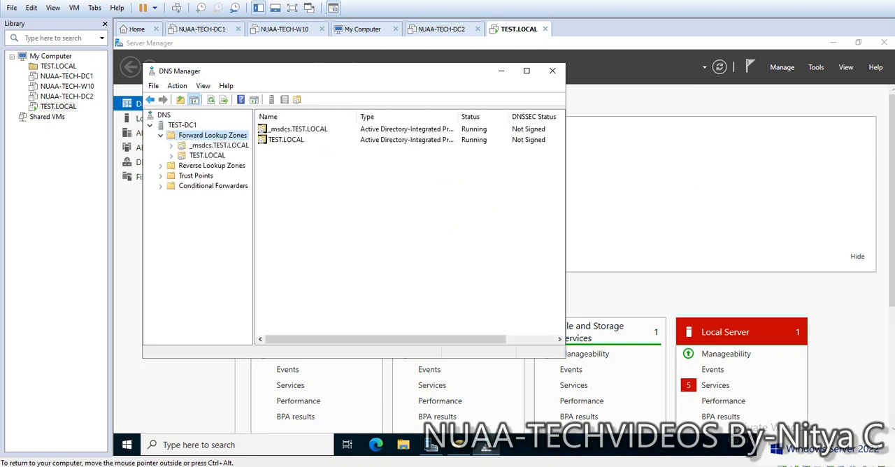
{"action": "left_click", "coordinate": [207, 155]}
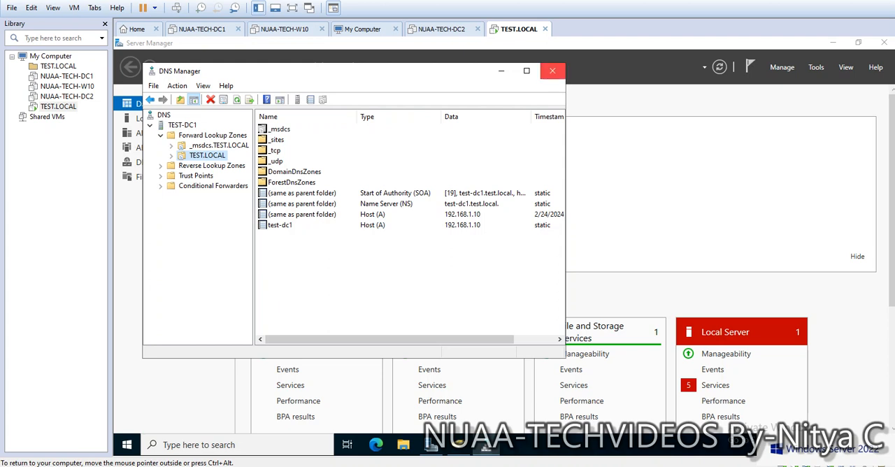
{"action": "left_click", "coordinate": [552, 71]}
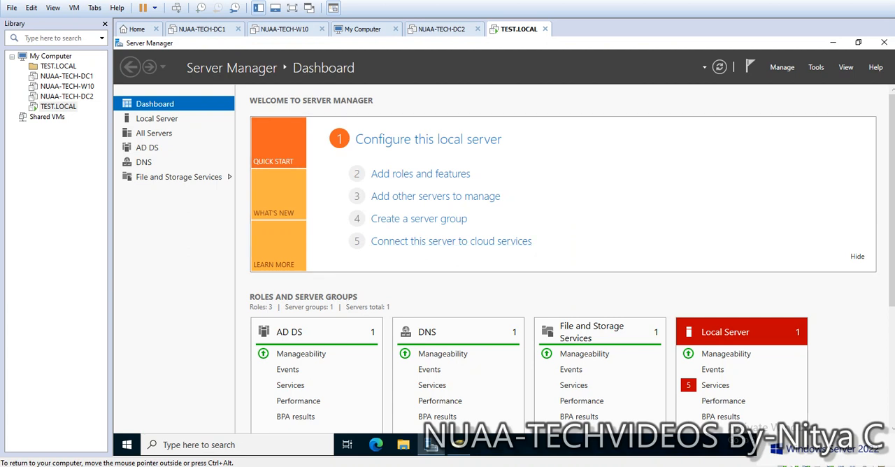
{"action": "left_click", "coordinate": [832, 43]}
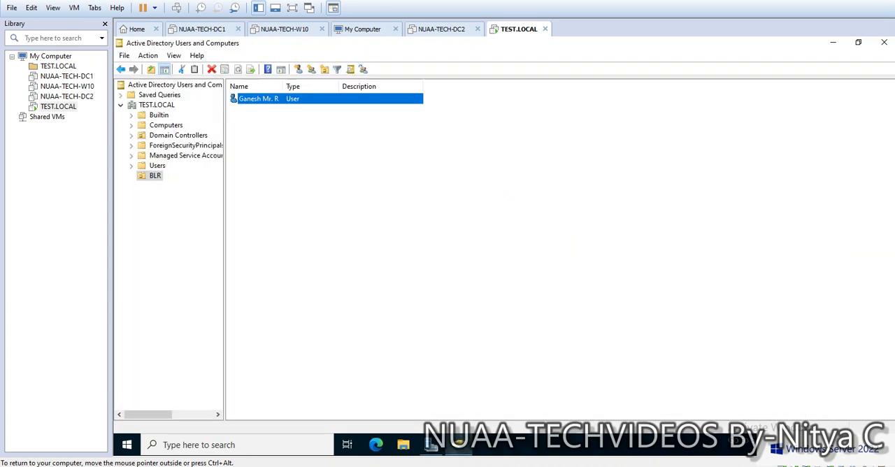